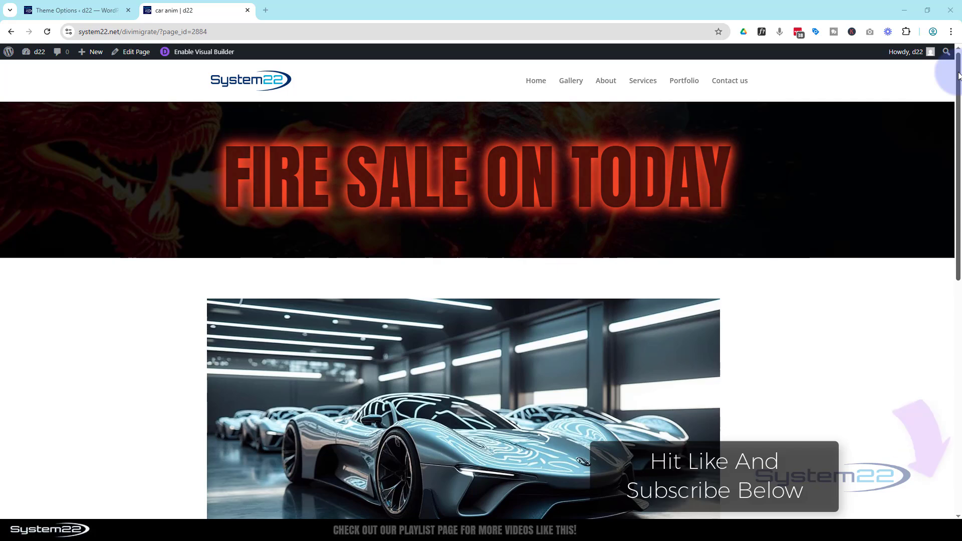
- Open the page in the Visual Builder and delete the dark moving sale-banner section above the image gallery
{"action": "left_click_drag", "start_coordinate": [958, 84], "coordinate": [958, 278]}
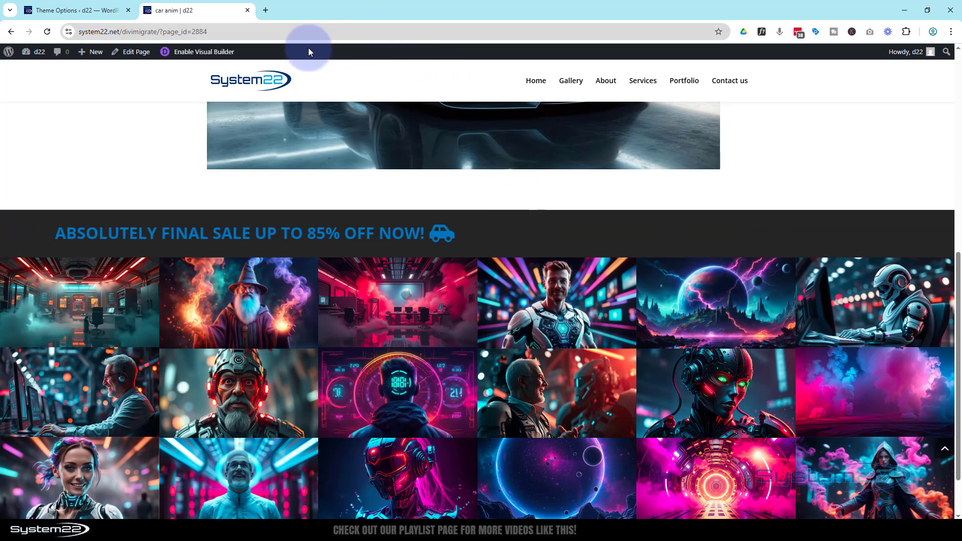
{"action": "left_click", "coordinate": [198, 53]}
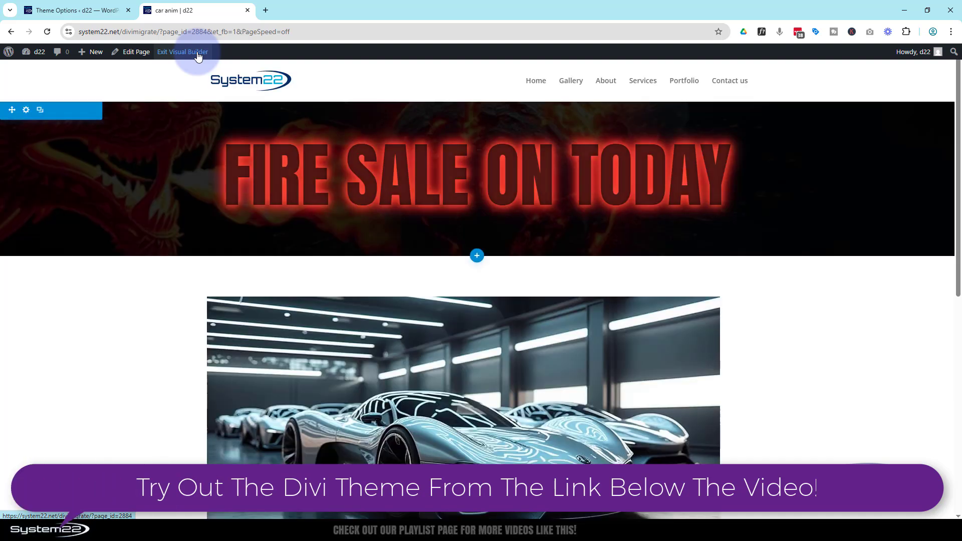
{"action": "scroll", "coordinate": [215, 218], "scroll_direction": "down", "scroll_amount": 5}
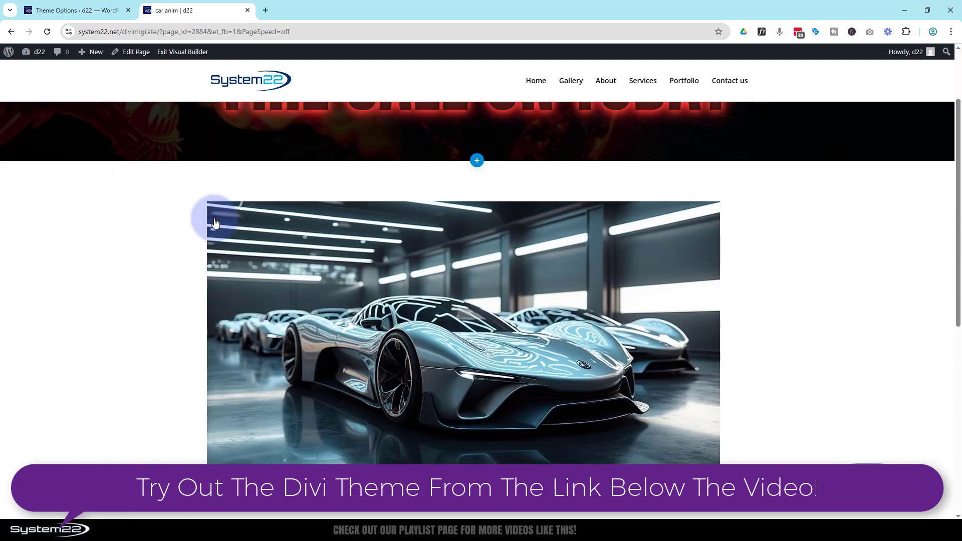
{"action": "scroll", "coordinate": [215, 218], "scroll_direction": "down", "scroll_amount": 2}
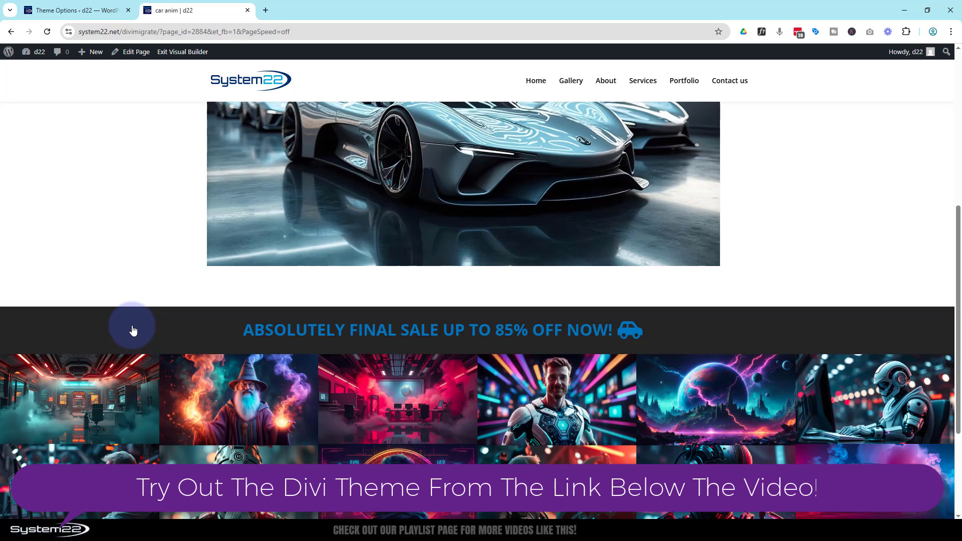
{"action": "mouse_move", "coordinate": [132, 326]}
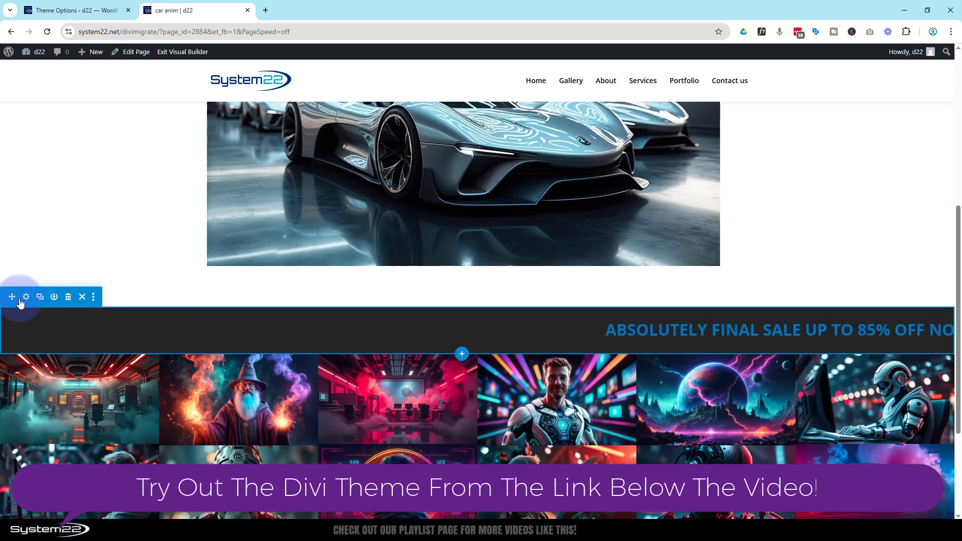
{"action": "left_click", "coordinate": [68, 298]}
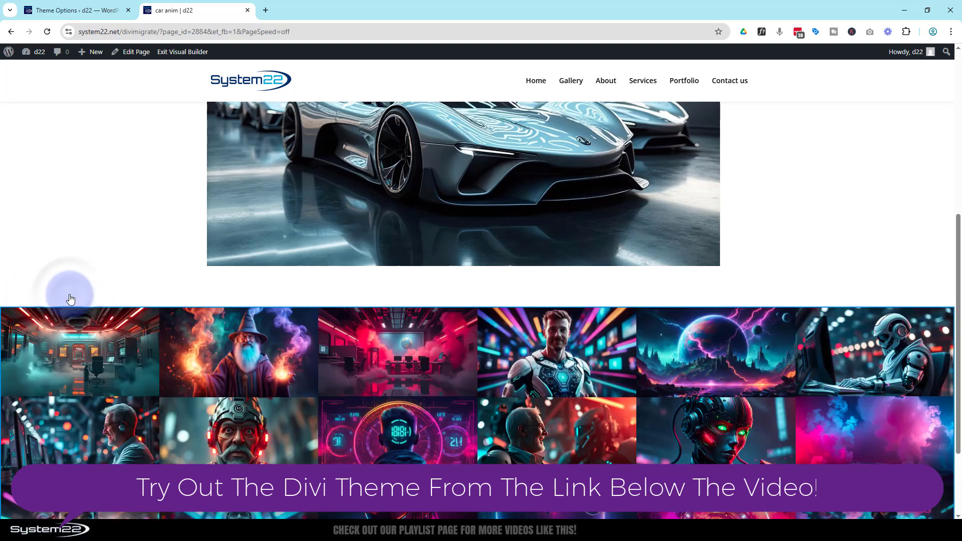
- Insert a regular section between the car image and the gallery, with a two-column row of three-quarters and one-quarter width
{"action": "scroll", "coordinate": [67, 293], "scroll_direction": "up", "scroll_amount": 2}
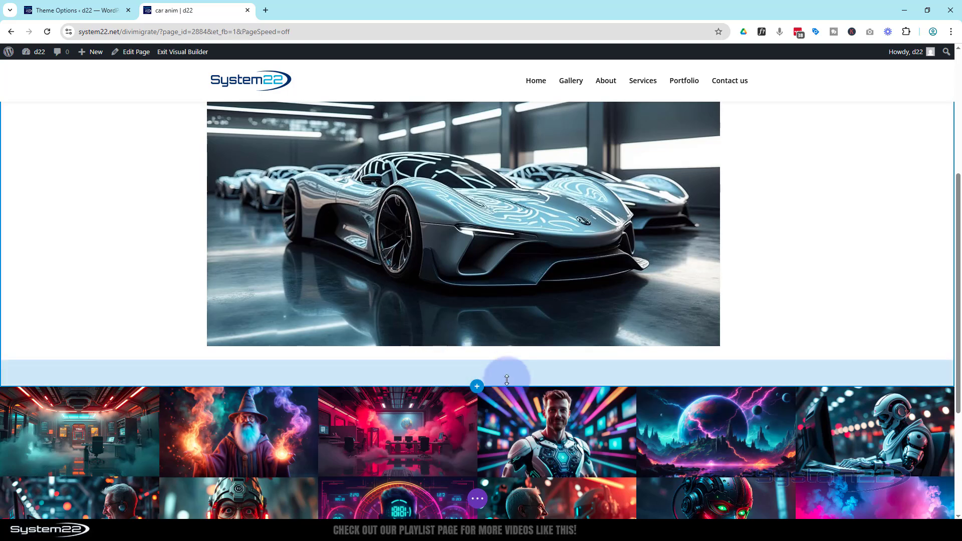
{"action": "left_click", "coordinate": [478, 387]}
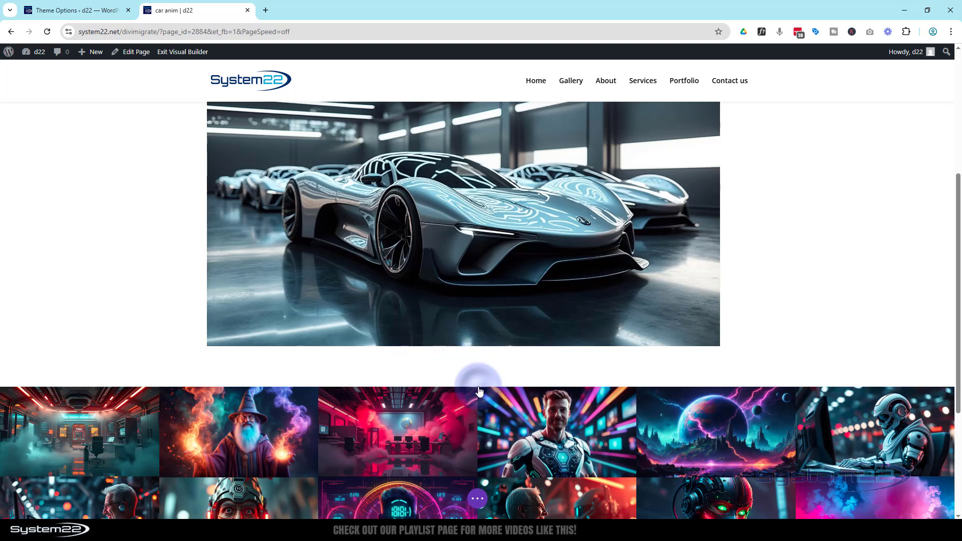
{"action": "left_click", "coordinate": [399, 336]}
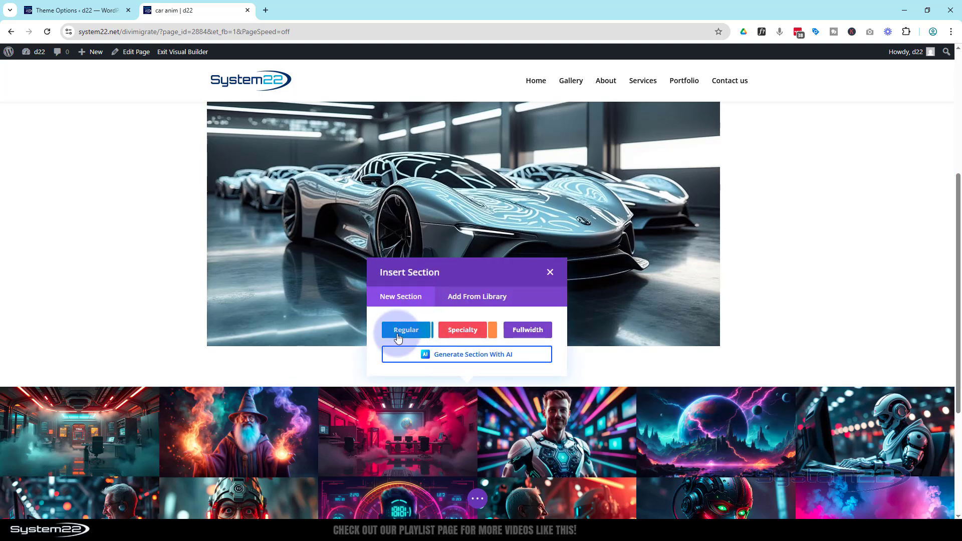
{"action": "left_click", "coordinate": [403, 332]}
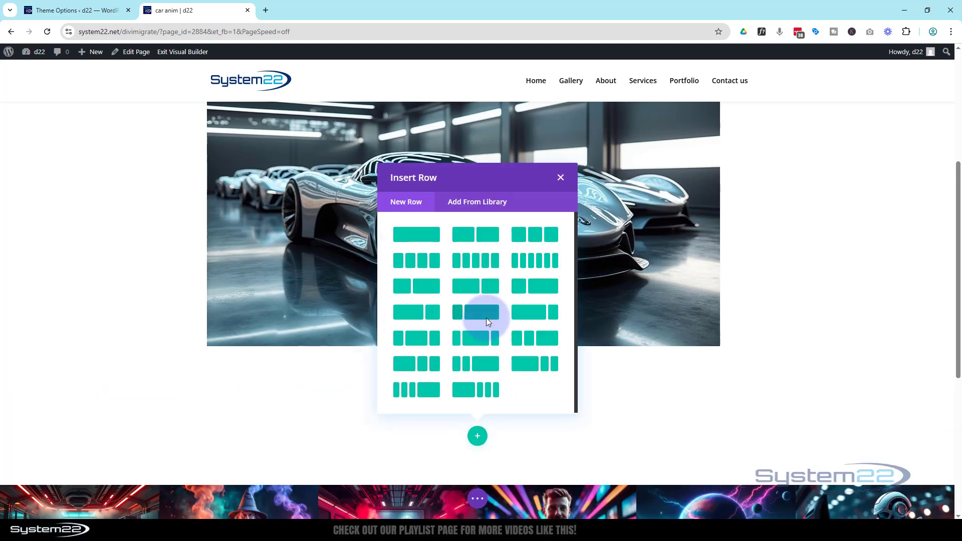
{"action": "left_click", "coordinate": [530, 315]}
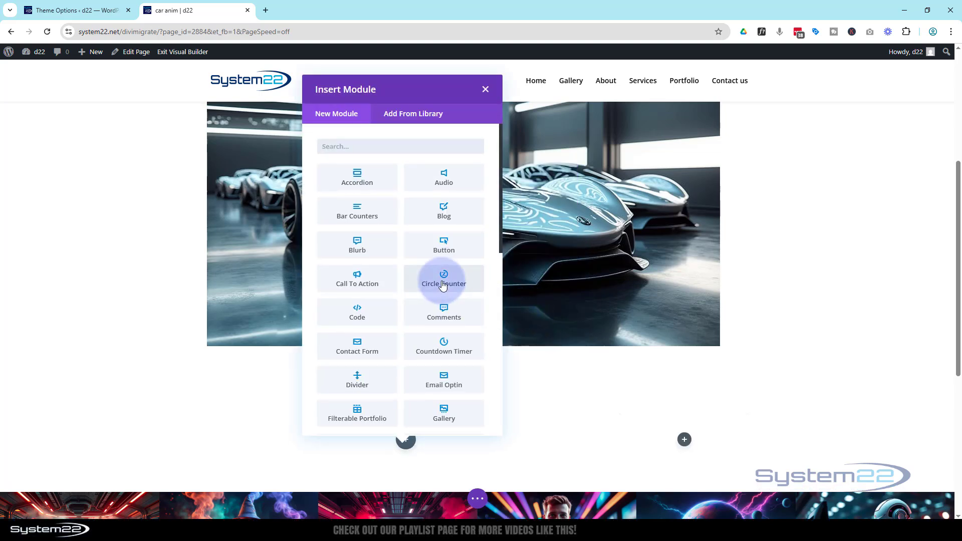
- Add a Heading module to the wide column with the text "absolute final sale on today 85% off"
{"action": "scroll", "coordinate": [449, 275], "scroll_direction": "down", "scroll_amount": 1}
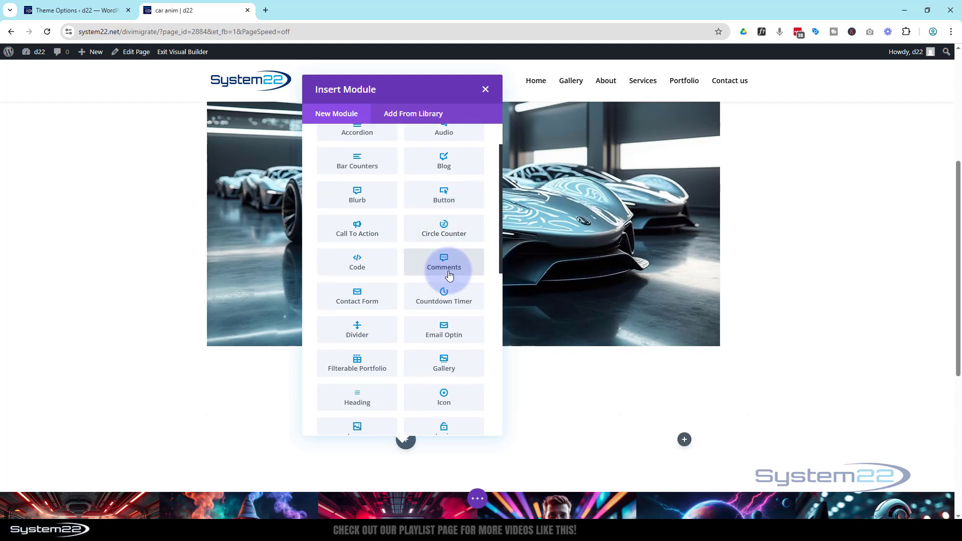
{"action": "scroll", "coordinate": [450, 276], "scroll_direction": "down", "scroll_amount": 2}
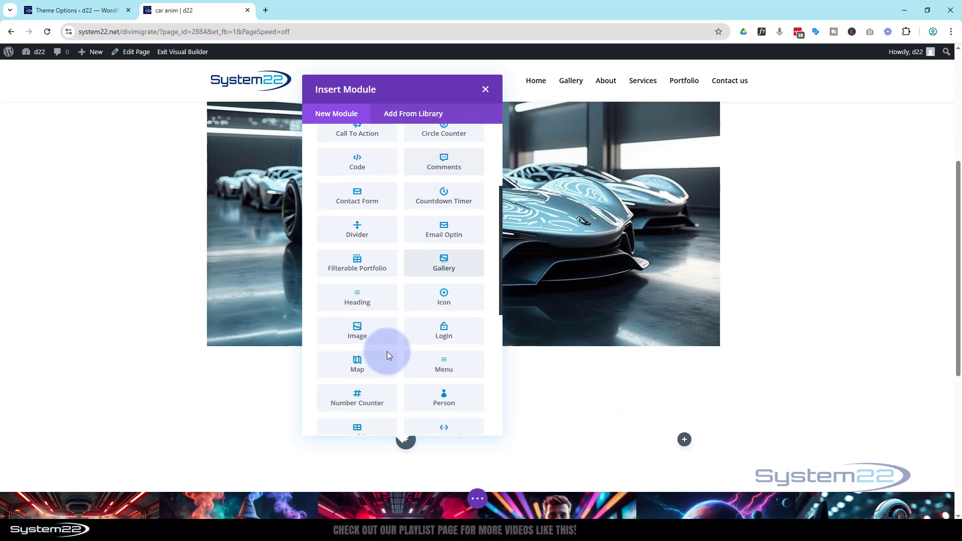
{"action": "left_click", "coordinate": [366, 305]}
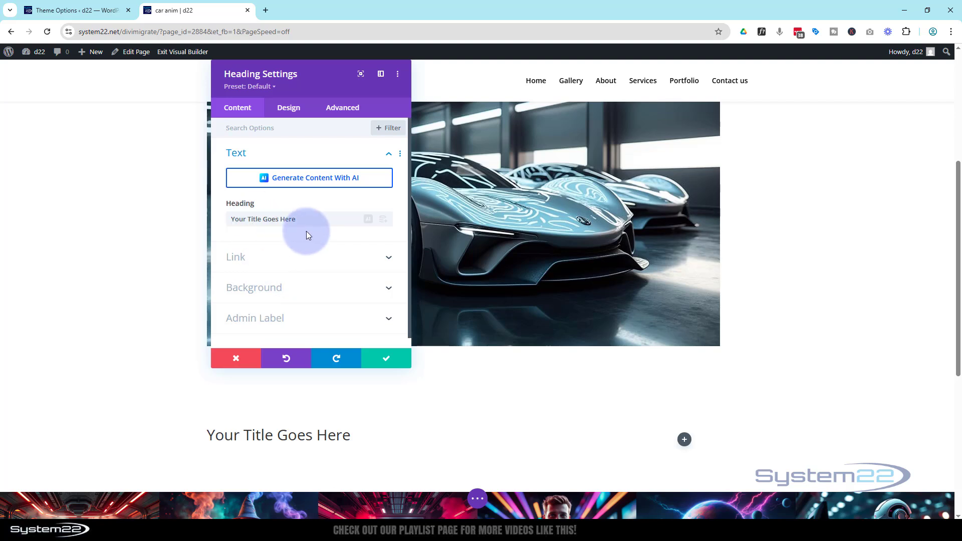
{"action": "left_click_drag", "start_coordinate": [309, 235], "coordinate": [203, 226]}
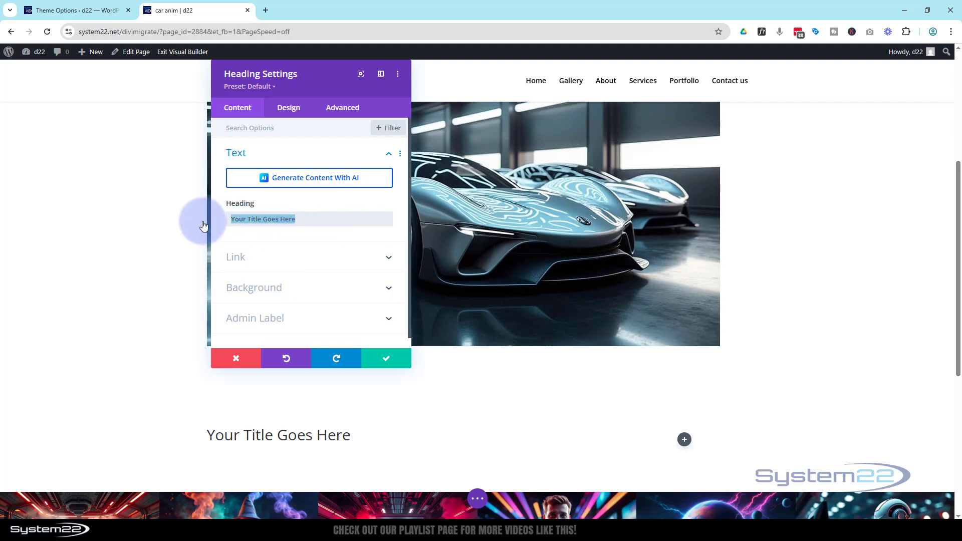
{"action": "type", "text": "absolute final sale on today 85% off"}
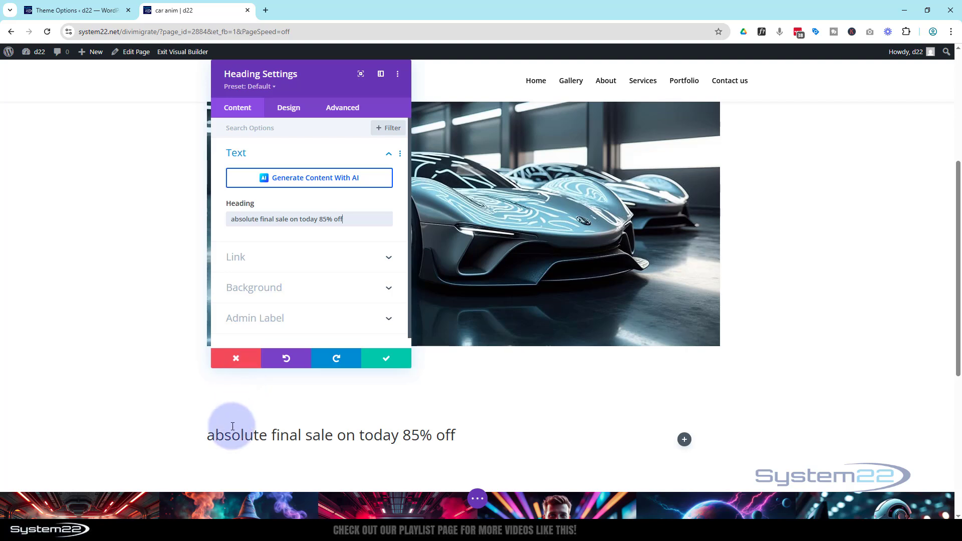
- Style the heading text as uppercase with a Bold font weight, keeping the Default font
{"action": "left_click", "coordinate": [208, 431]}
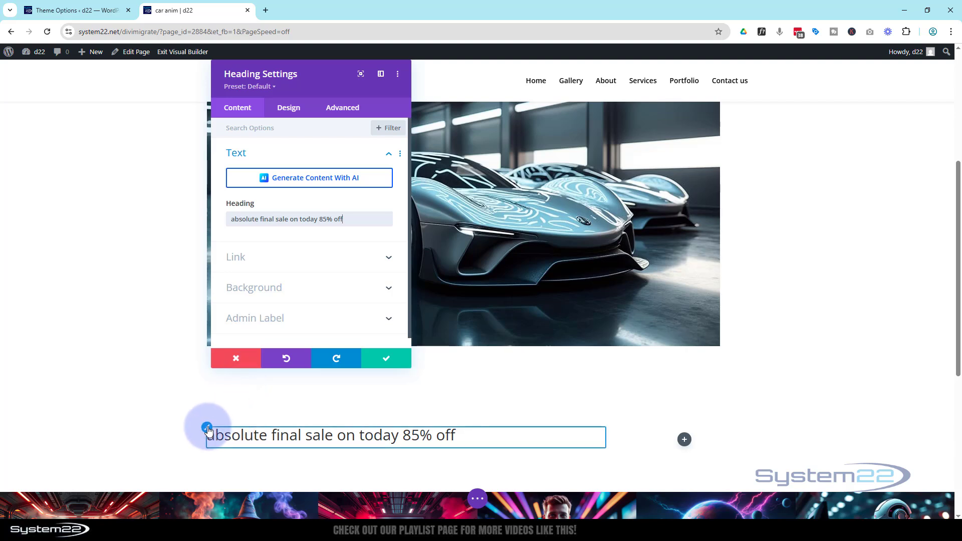
{"action": "left_click", "coordinate": [207, 430]}
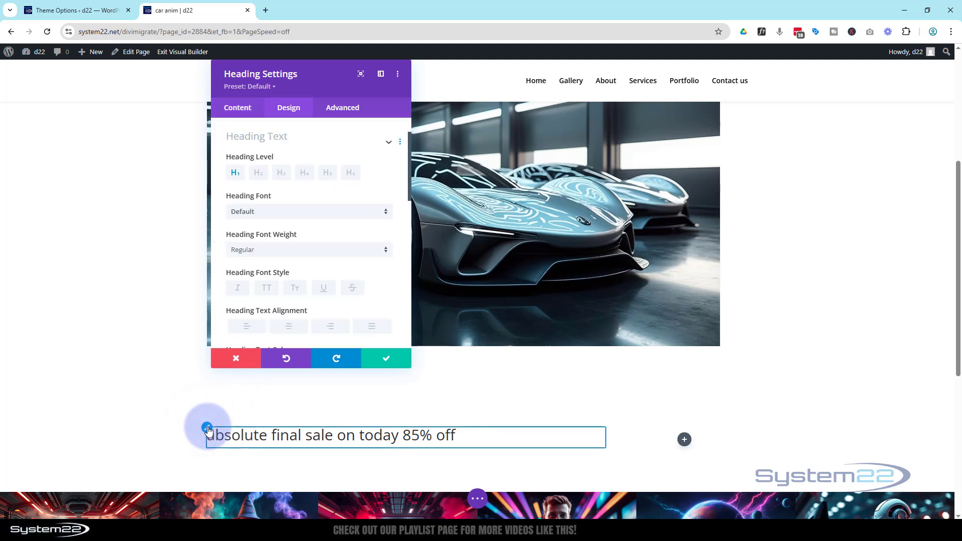
{"action": "left_click", "coordinate": [268, 284]}
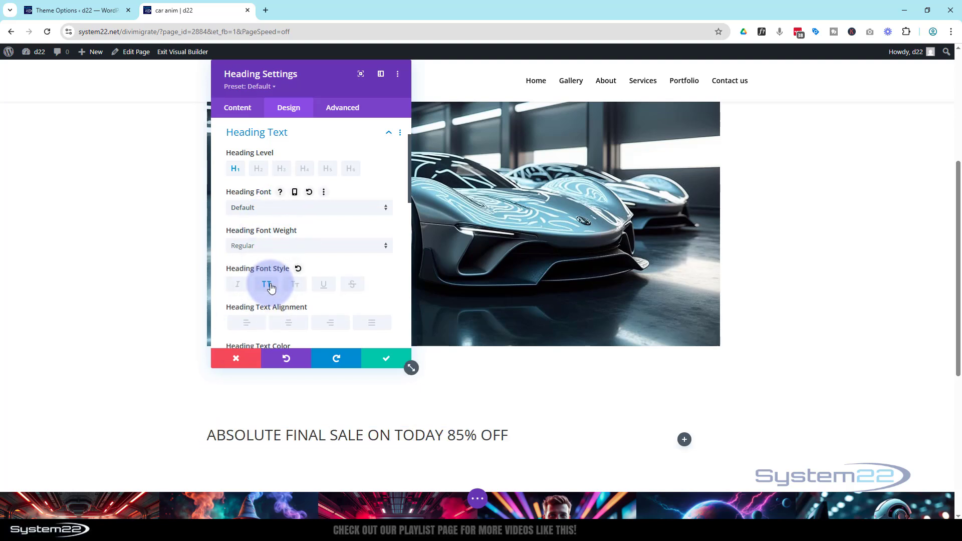
{"action": "left_click", "coordinate": [273, 245]}
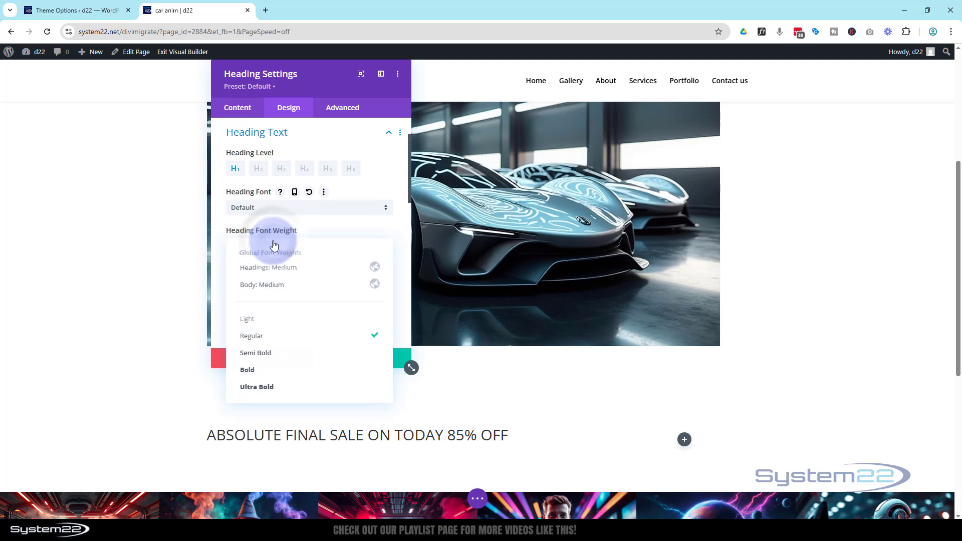
{"action": "left_click", "coordinate": [257, 371]}
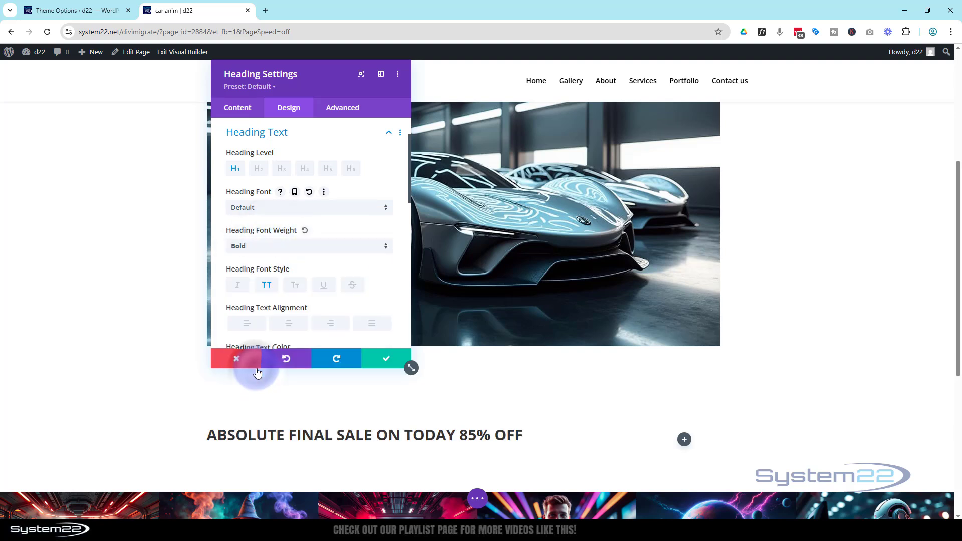
{"action": "left_click", "coordinate": [268, 208]}
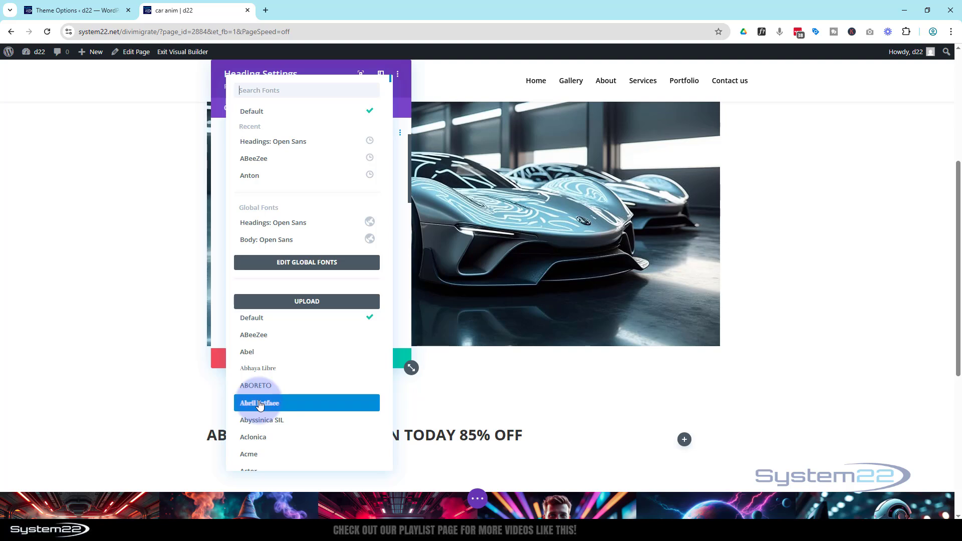
{"action": "left_click", "coordinate": [220, 246]}
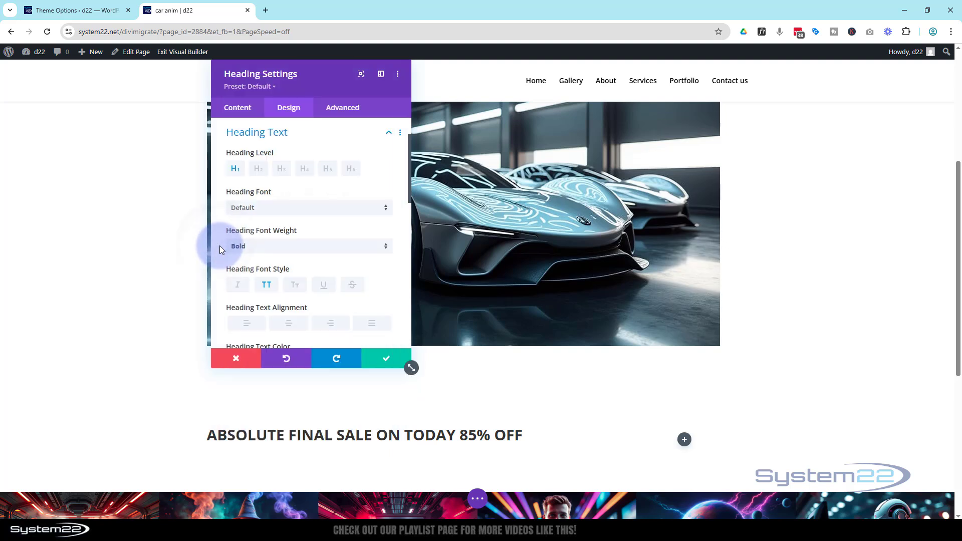
- Color the heading text blue #0c71c3, align it to the right and save the heading settings
{"action": "scroll", "coordinate": [321, 228], "scroll_direction": "down", "scroll_amount": 2}
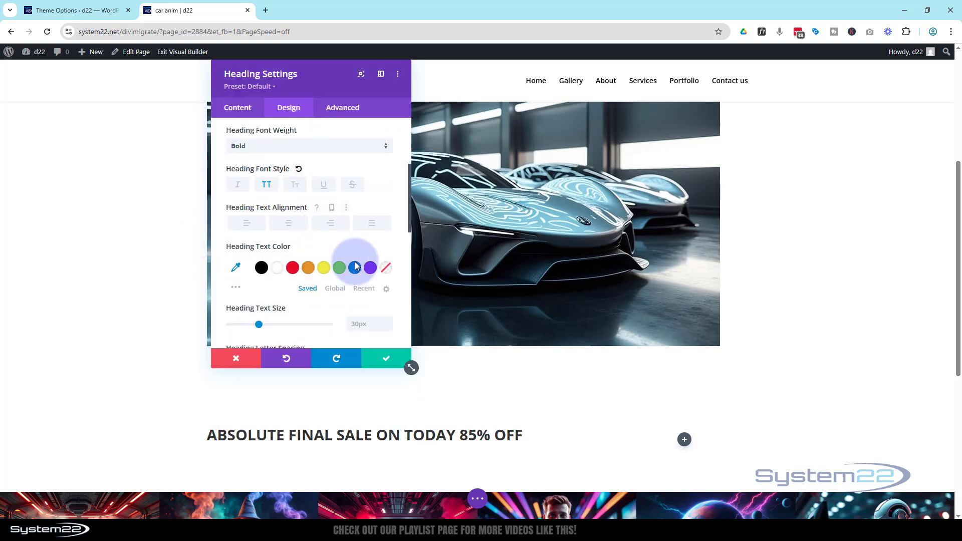
{"action": "left_click", "coordinate": [355, 269]}
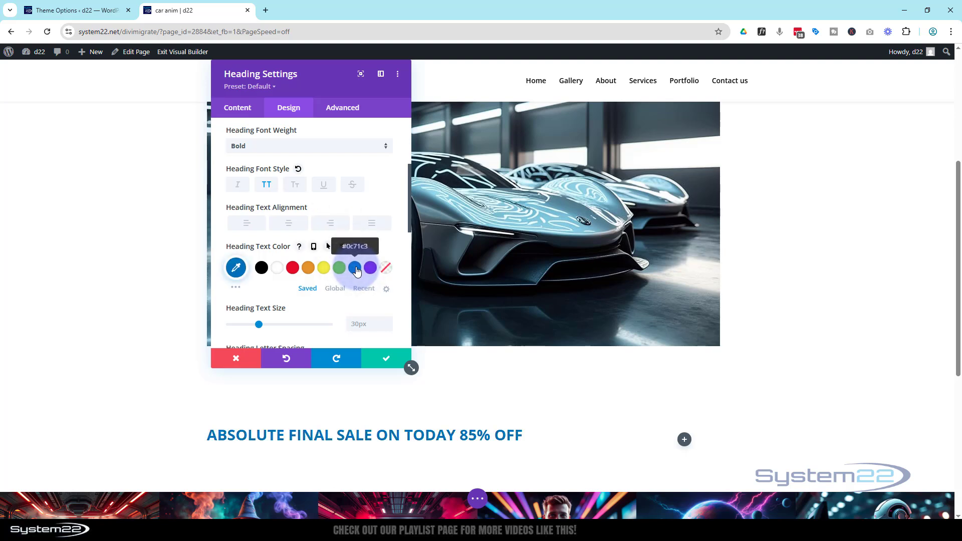
{"action": "left_click", "coordinate": [331, 226]}
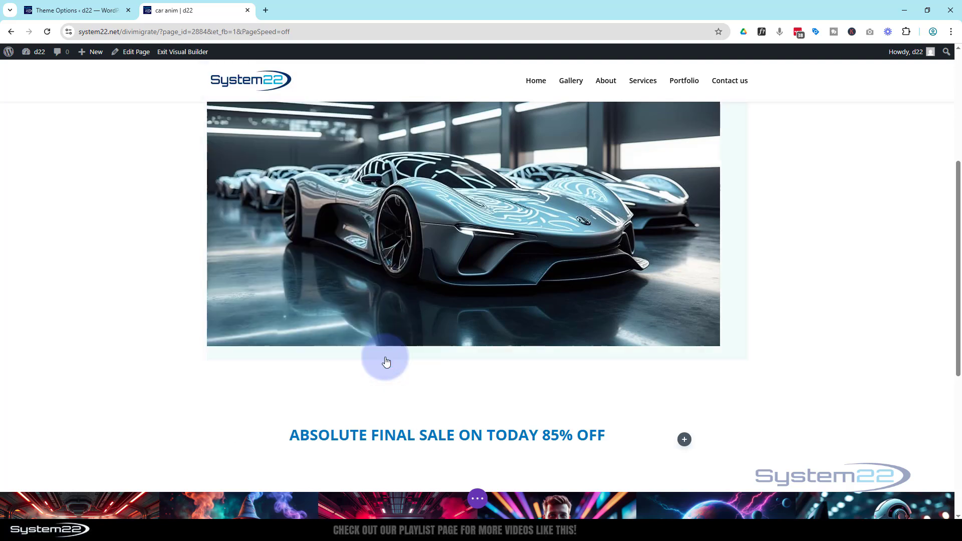
{"action": "left_click", "coordinate": [386, 361]}
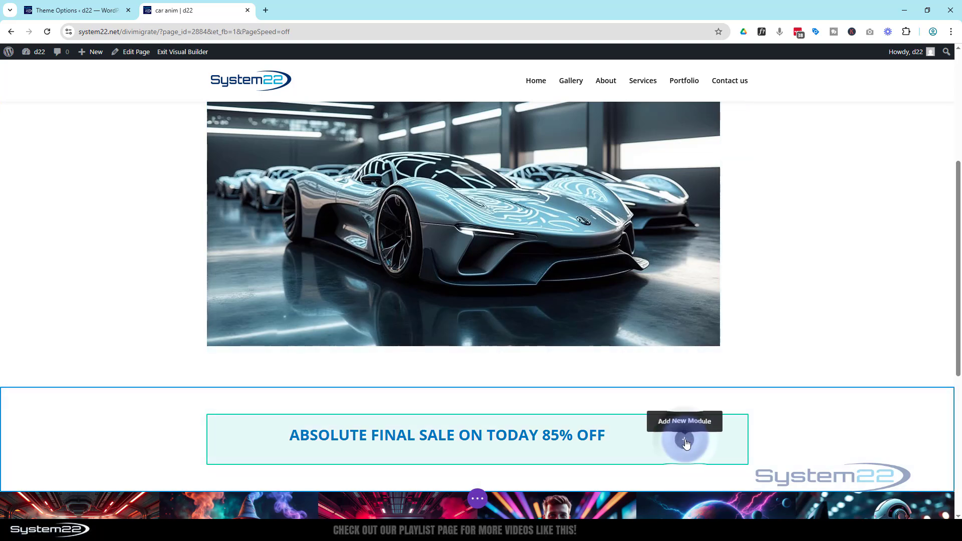
- Add an Icon module to the narrow column beside the heading and choose the solid side-view car icon from a "car" search
{"action": "left_click", "coordinate": [685, 440]}
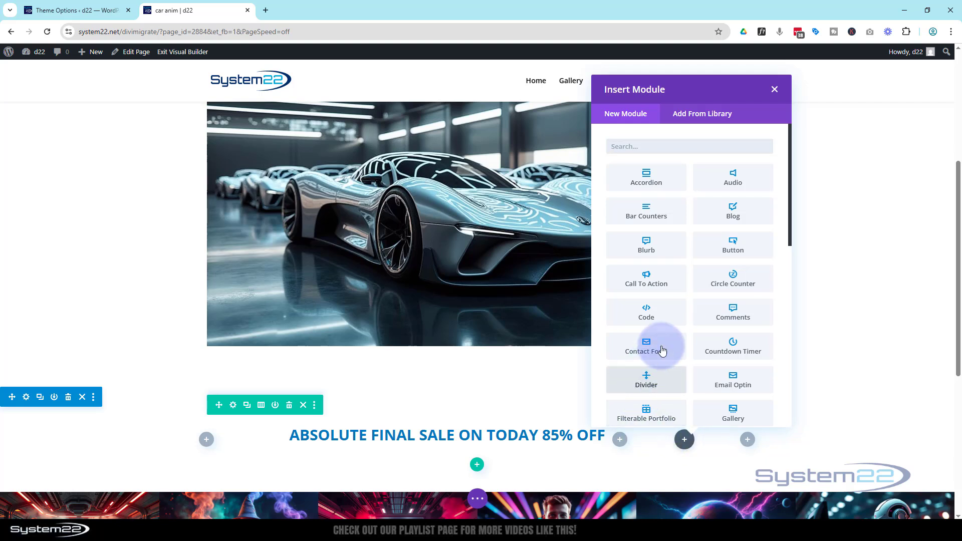
{"action": "scroll", "coordinate": [663, 349], "scroll_direction": "down", "scroll_amount": 3}
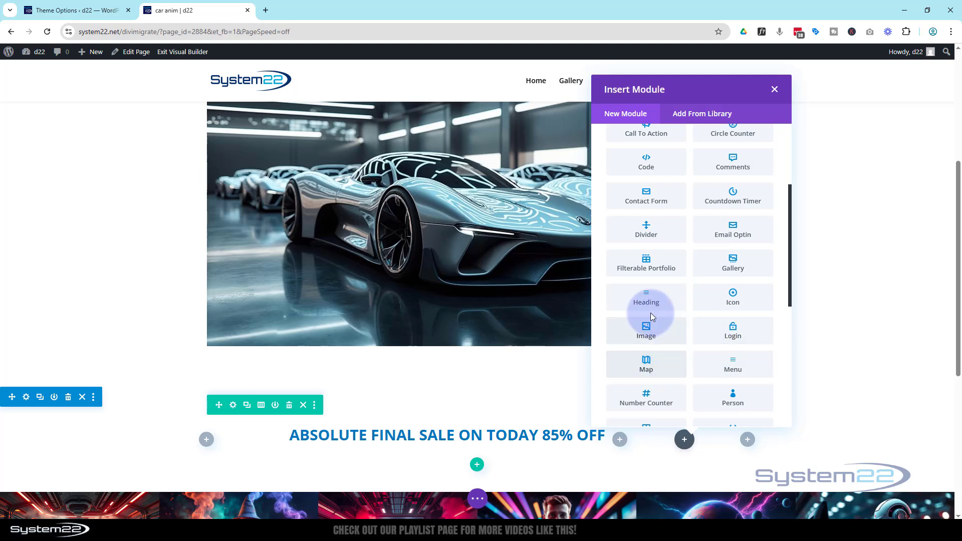
{"action": "left_click", "coordinate": [735, 303]}
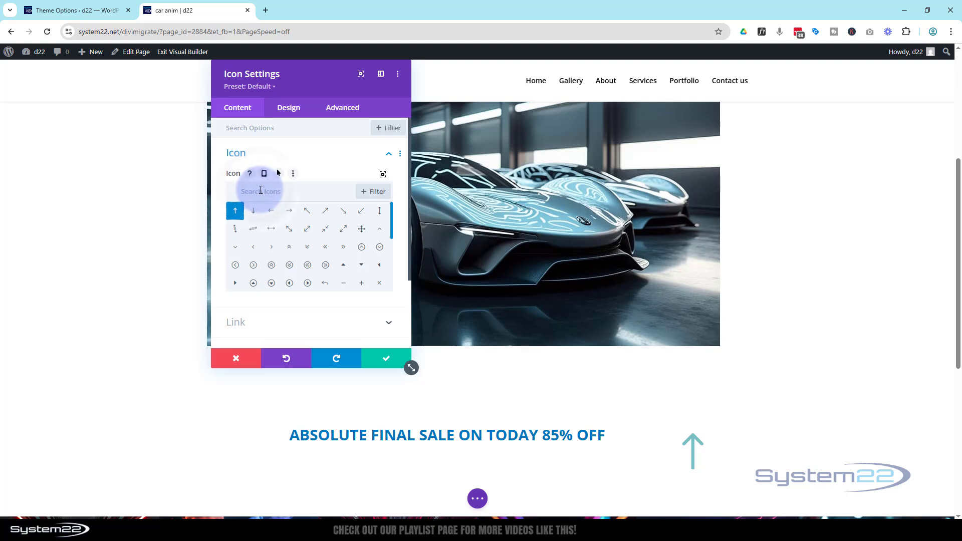
{"action": "type", "text": "car"}
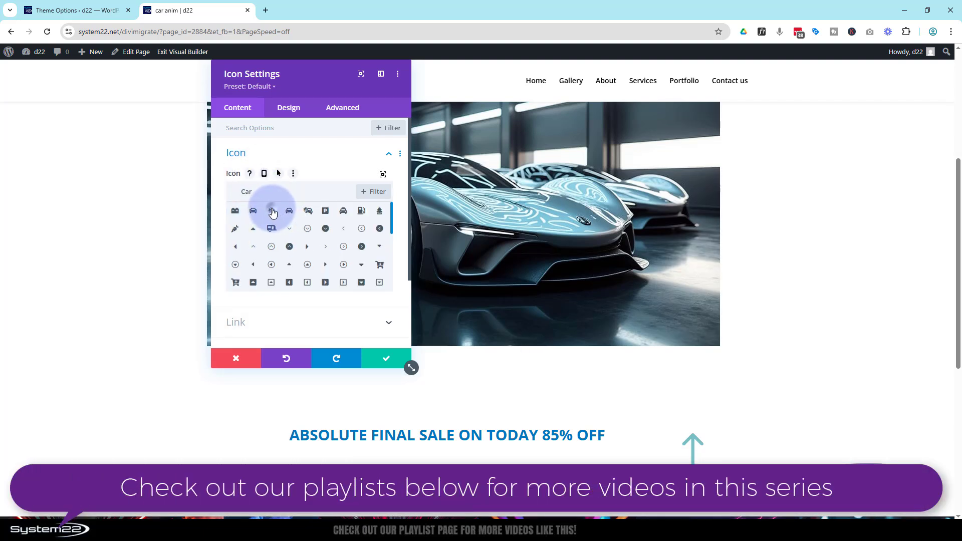
{"action": "left_click", "coordinate": [272, 211]}
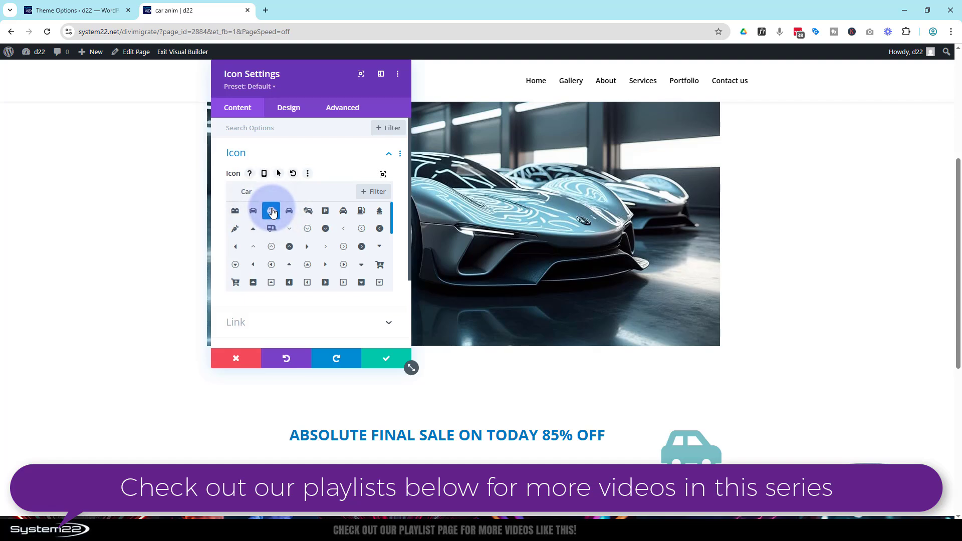
- Set the car icon's color to blue #0c71c3 to match the heading
{"action": "left_click", "coordinate": [295, 113]}
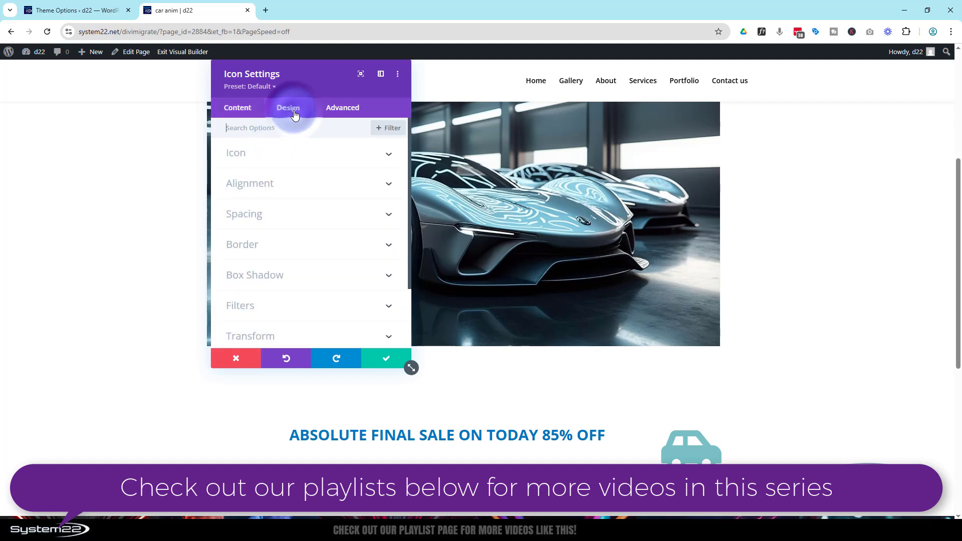
{"action": "left_click", "coordinate": [293, 159]}
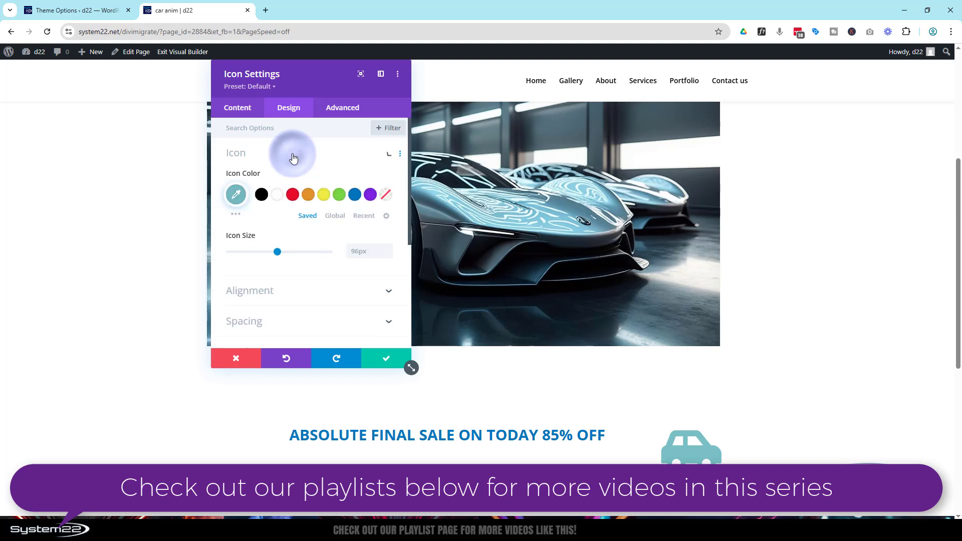
{"action": "left_click", "coordinate": [353, 195]}
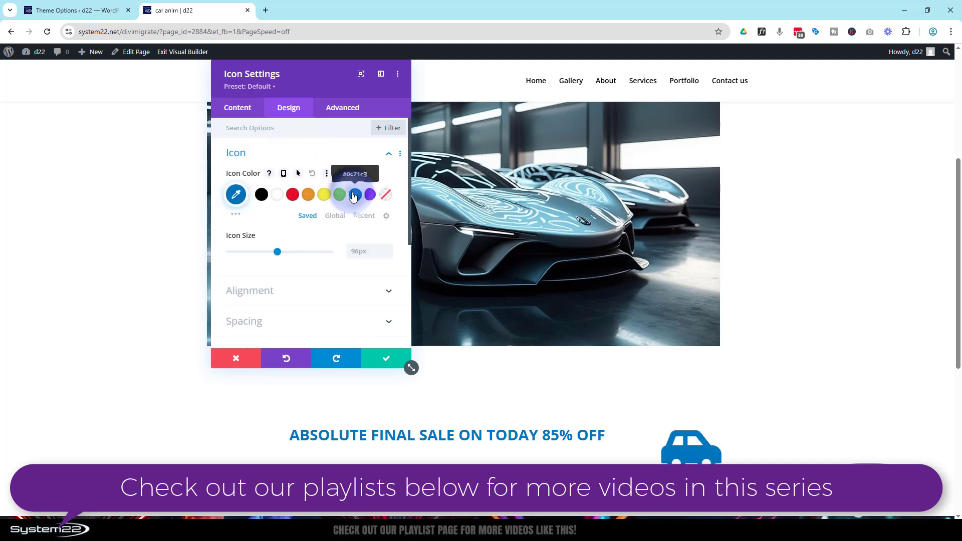
- Set the car icon's size to 40px, align it left in its column and save the icon settings
{"action": "left_click", "coordinate": [354, 252]}
{"action": "type", "text": "40"}
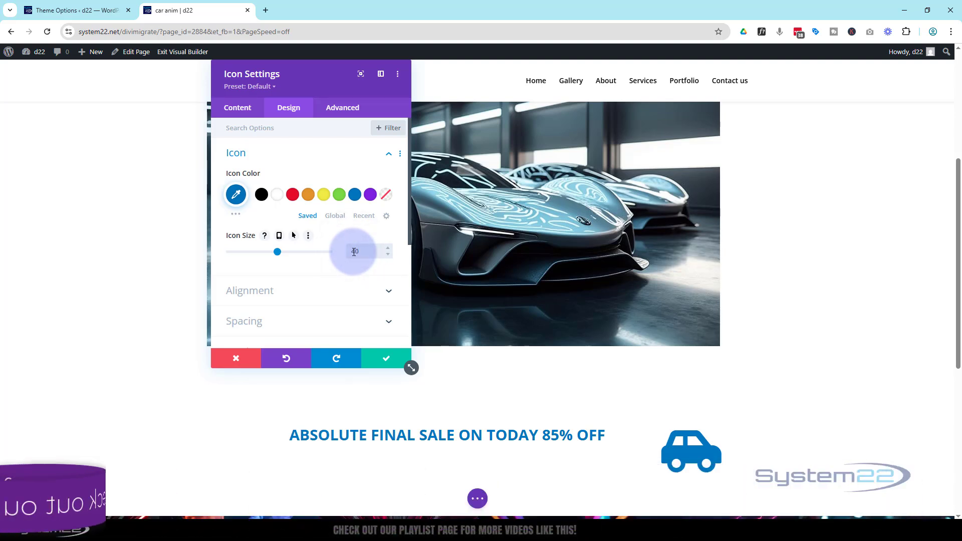
{"action": "type", "text": "px"}
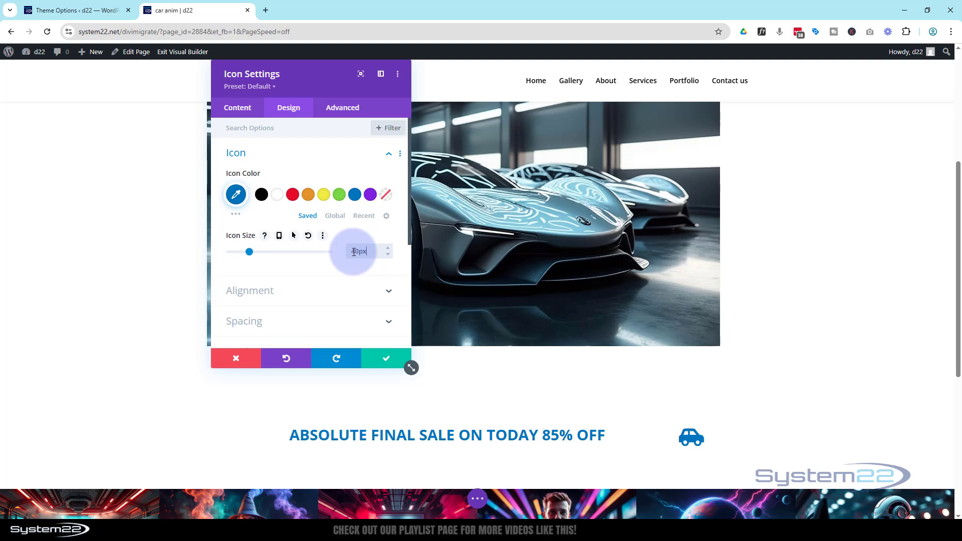
{"action": "left_click", "coordinate": [315, 295]}
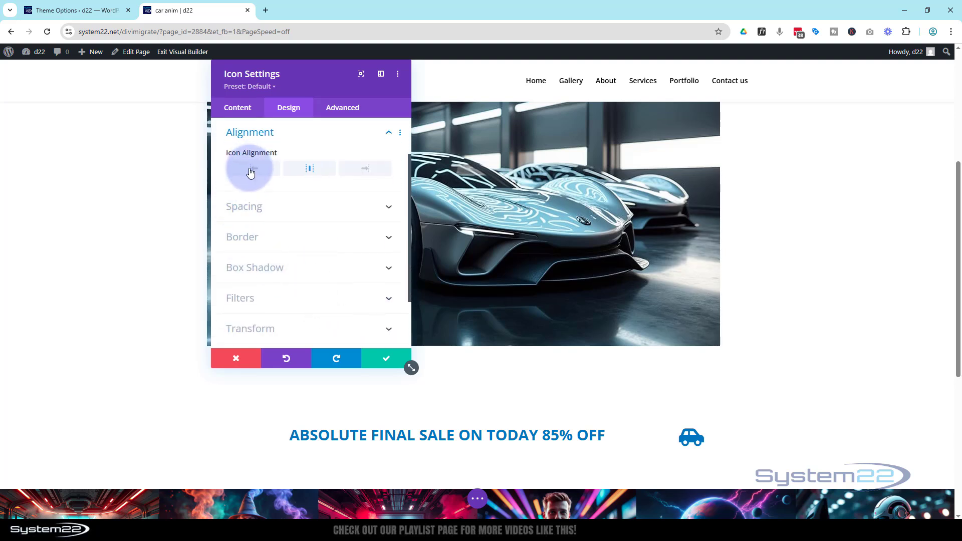
{"action": "left_click", "coordinate": [251, 170]}
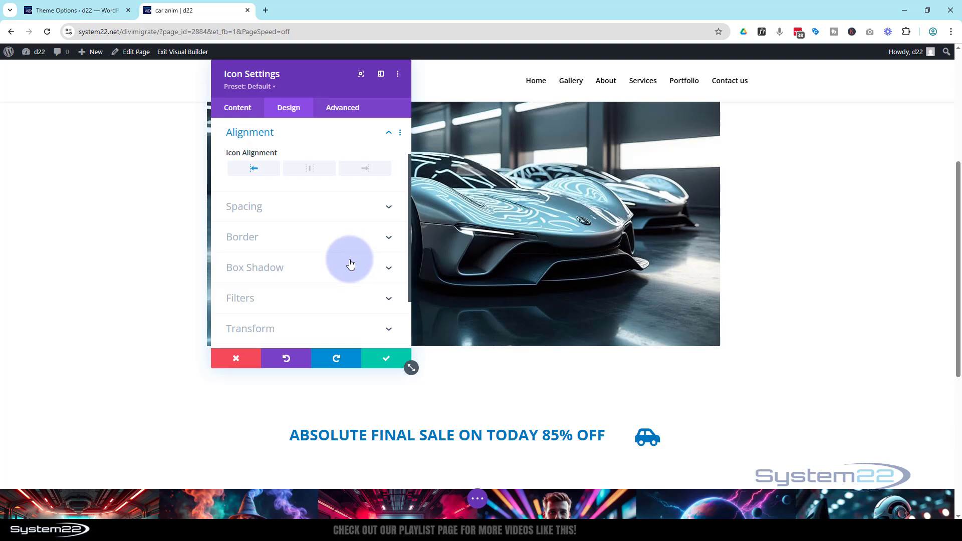
{"action": "left_click", "coordinate": [387, 359]}
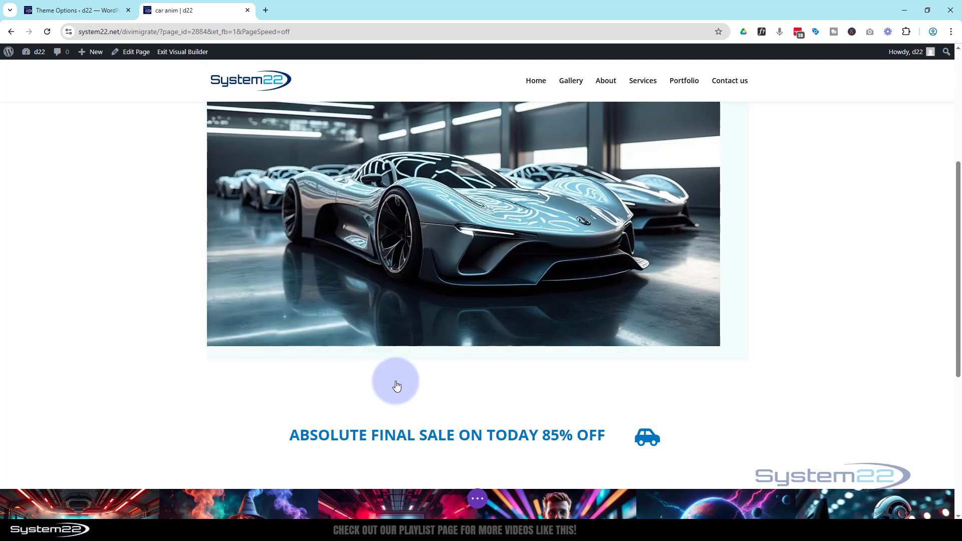
- Reopen the sale heading's text design settings and set its line height to 1.4em
{"action": "mouse_move", "coordinate": [416, 435]}
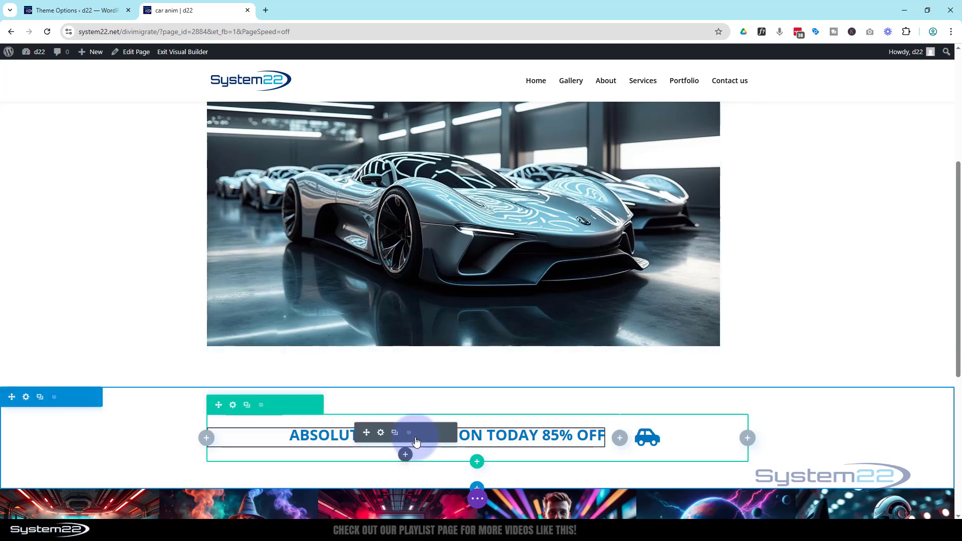
{"action": "left_click", "coordinate": [382, 434]}
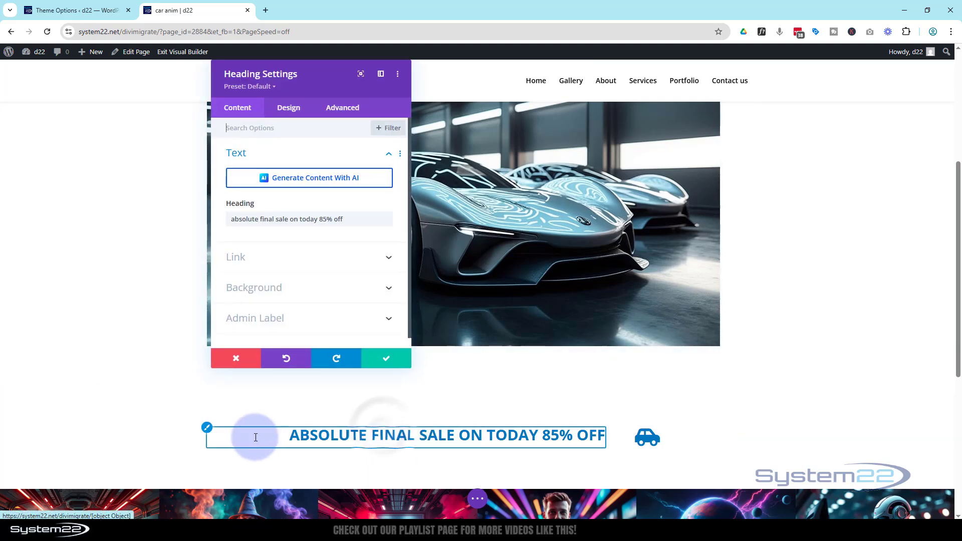
{"action": "left_click", "coordinate": [208, 429]}
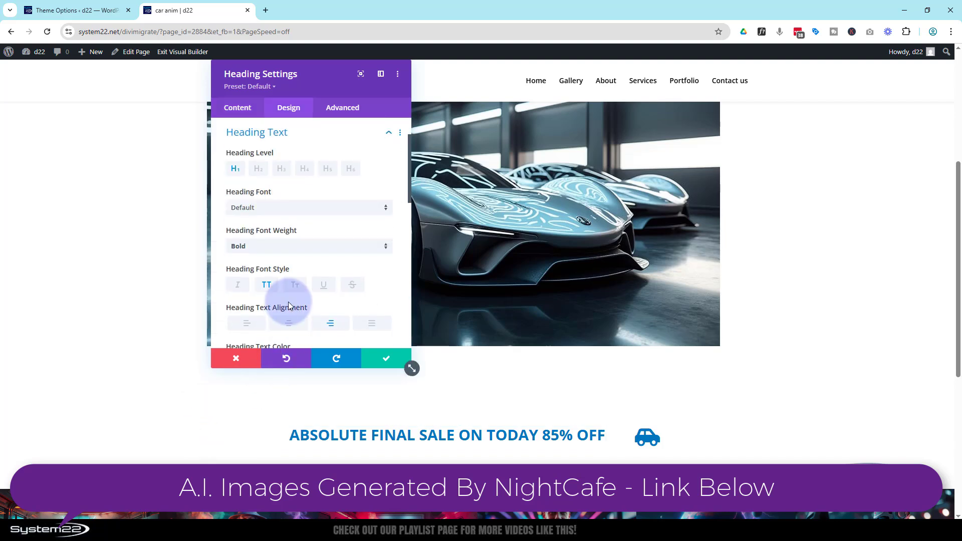
{"action": "scroll", "coordinate": [271, 224], "scroll_direction": "down", "scroll_amount": 1}
{"action": "scroll", "coordinate": [272, 225], "scroll_direction": "down", "scroll_amount": 5}
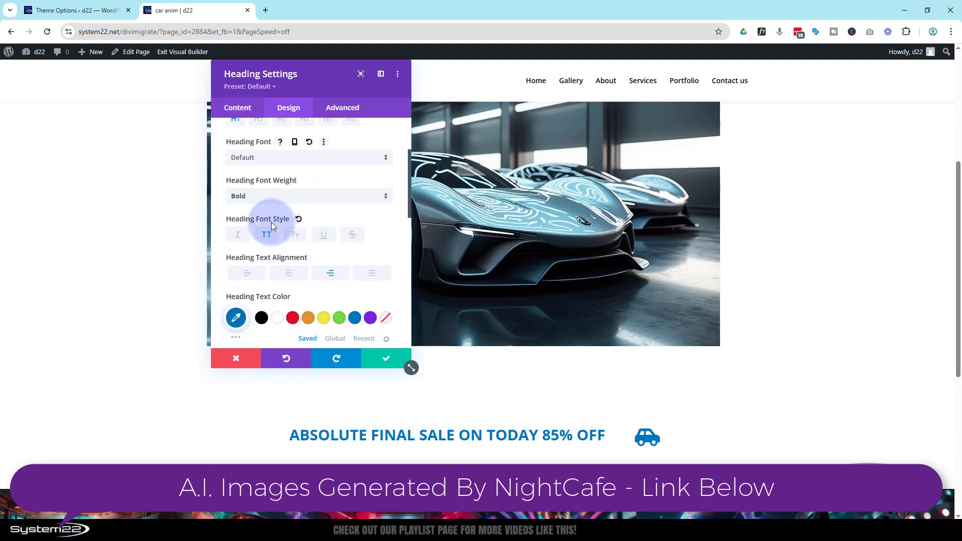
{"action": "scroll", "coordinate": [271, 225], "scroll_direction": "down", "scroll_amount": 1}
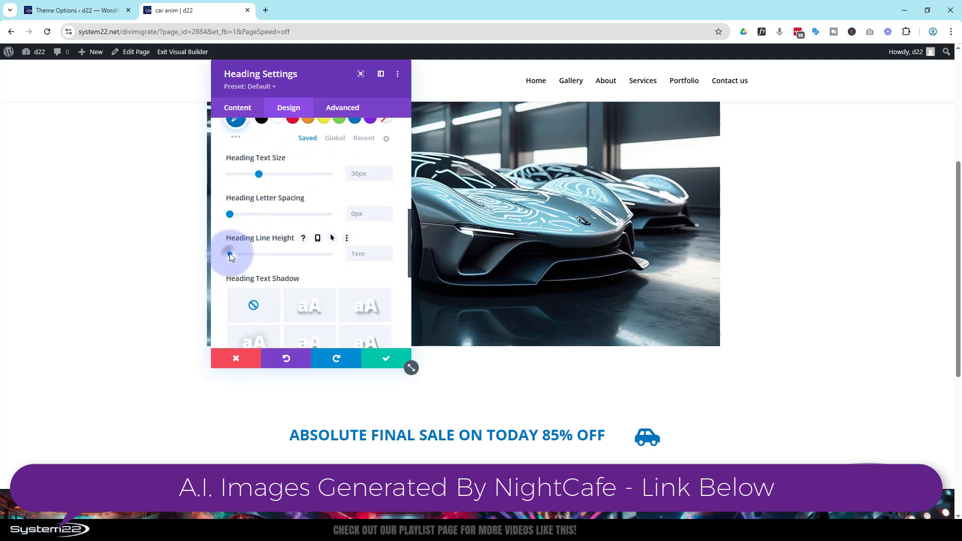
{"action": "left_click_drag", "start_coordinate": [236, 254], "coordinate": [251, 250]}
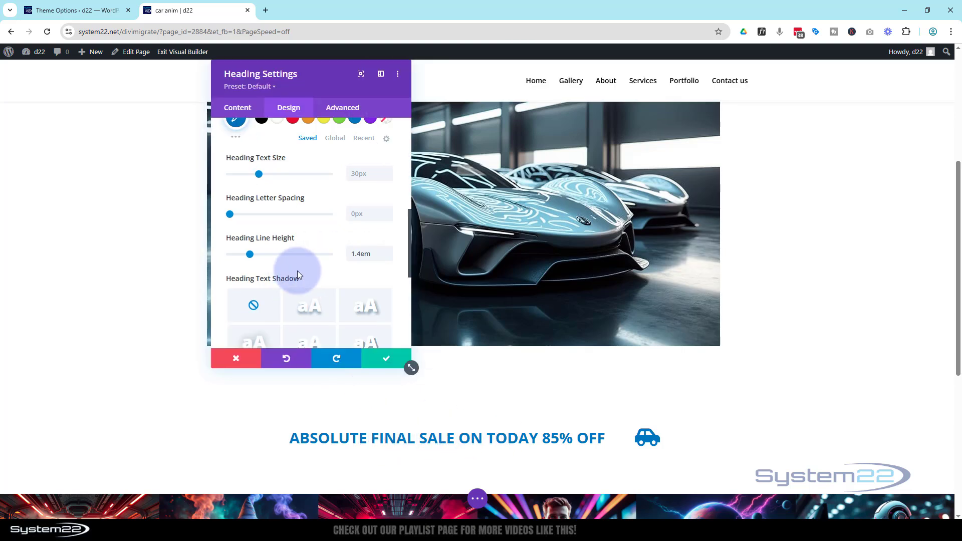
- Give the heading text a red #e02b20 hover color, keeping the desktop color blue, and save the heading settings
{"action": "scroll", "coordinate": [297, 271], "scroll_direction": "up", "scroll_amount": 3}
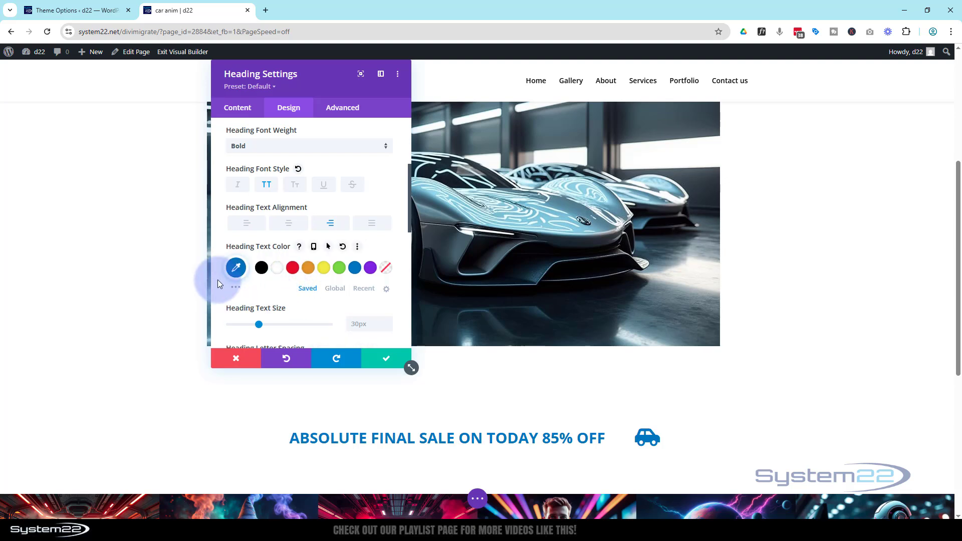
{"action": "left_click", "coordinate": [325, 247]}
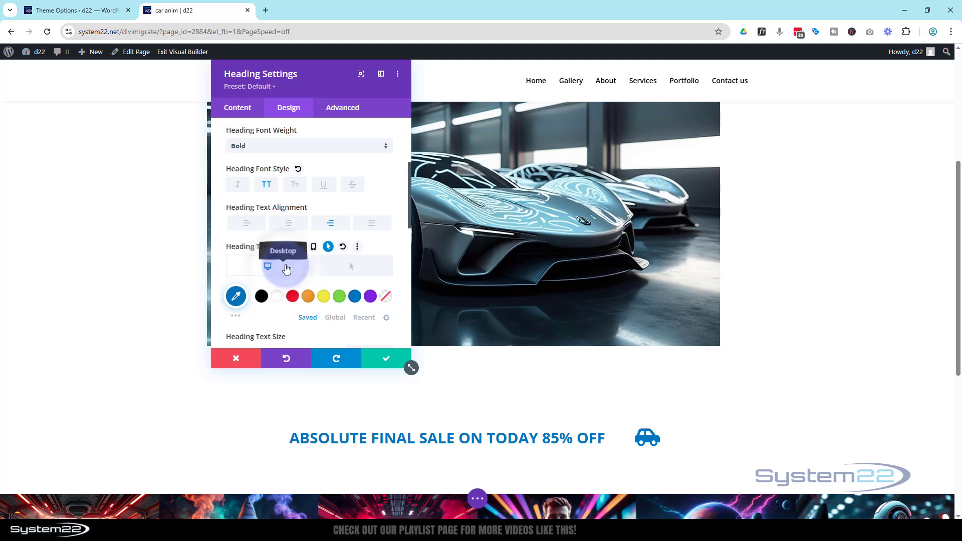
{"action": "left_click", "coordinate": [349, 271]}
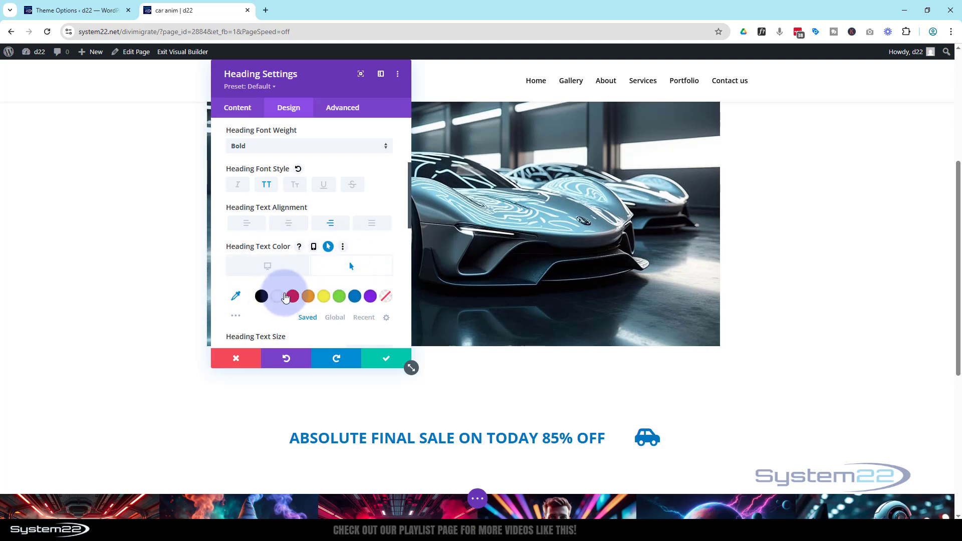
{"action": "left_click", "coordinate": [293, 298]}
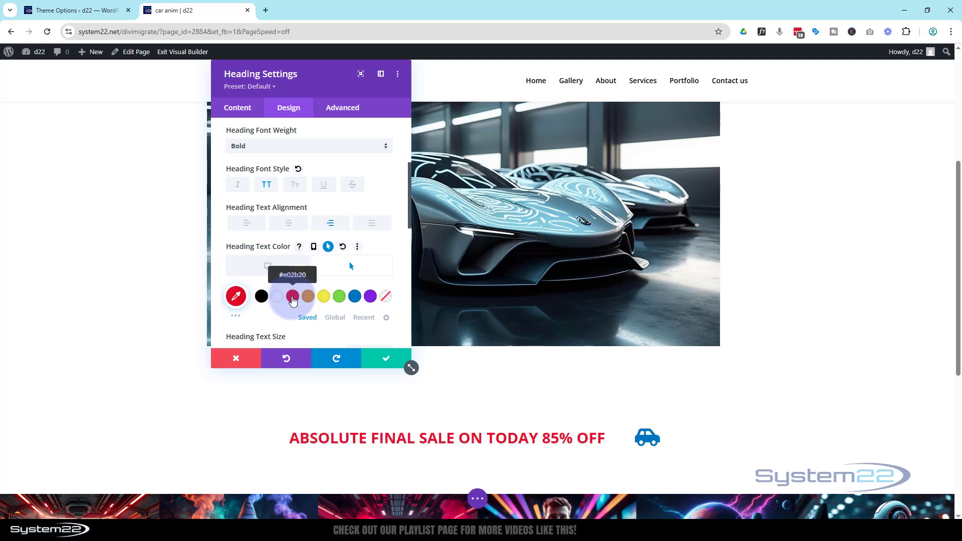
{"action": "left_click", "coordinate": [260, 267]}
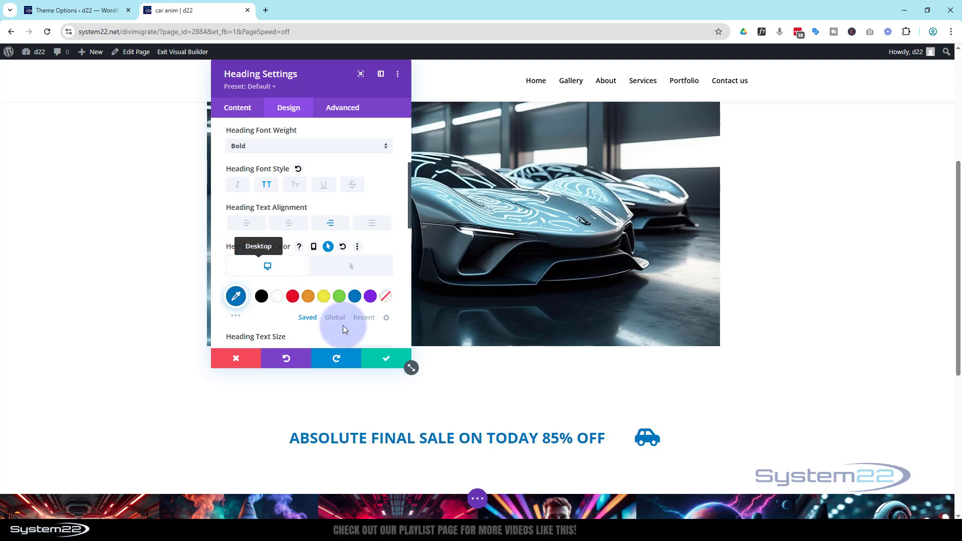
{"action": "left_click", "coordinate": [393, 363]}
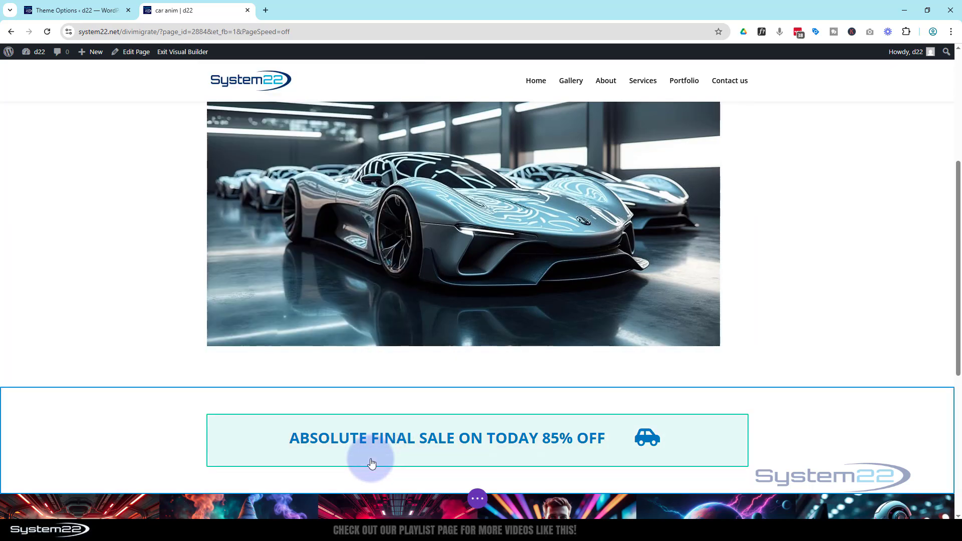
- Enable a custom gutter width on the row holding the heading and icon, set it to 1 and save
{"action": "mouse_move", "coordinate": [370, 461]}
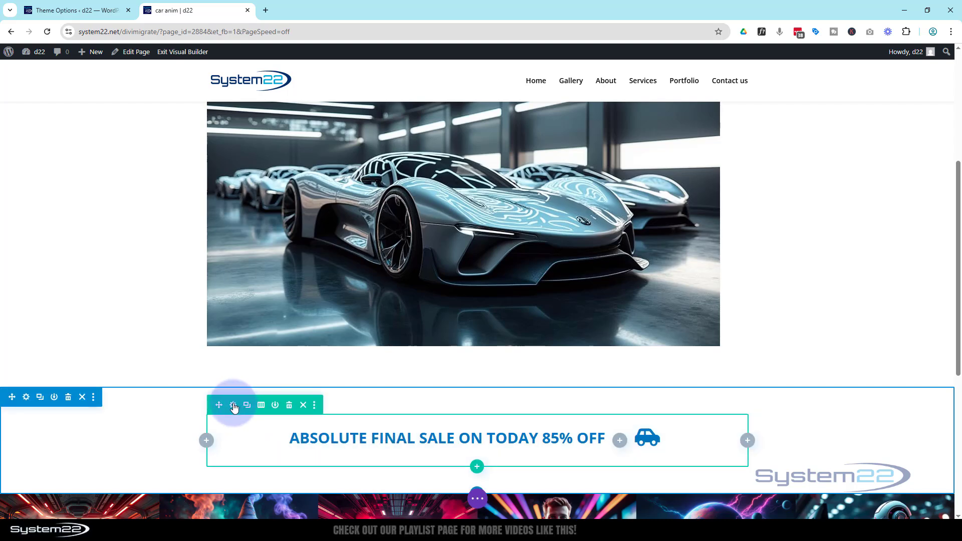
{"action": "left_click", "coordinate": [233, 406]}
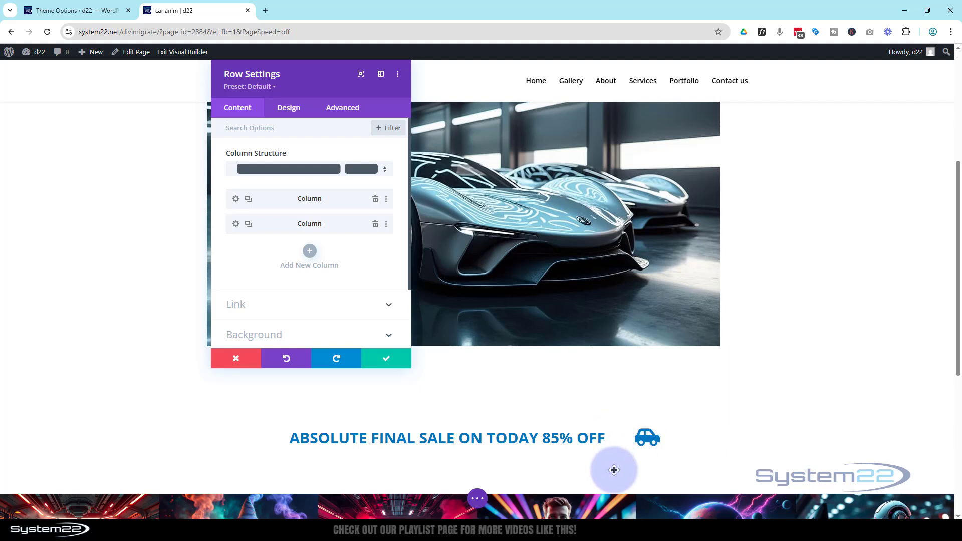
{"action": "left_click", "coordinate": [280, 110]}
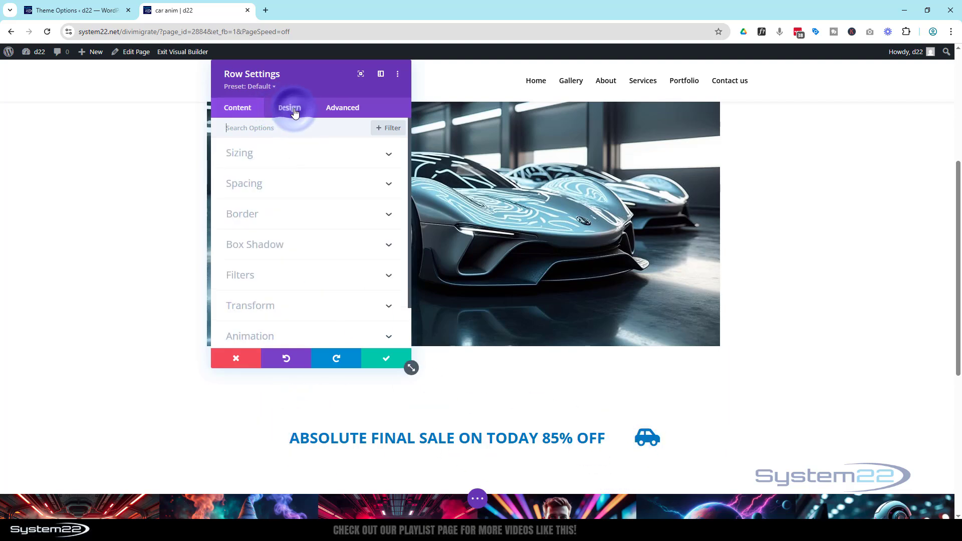
{"action": "left_click", "coordinate": [277, 165]}
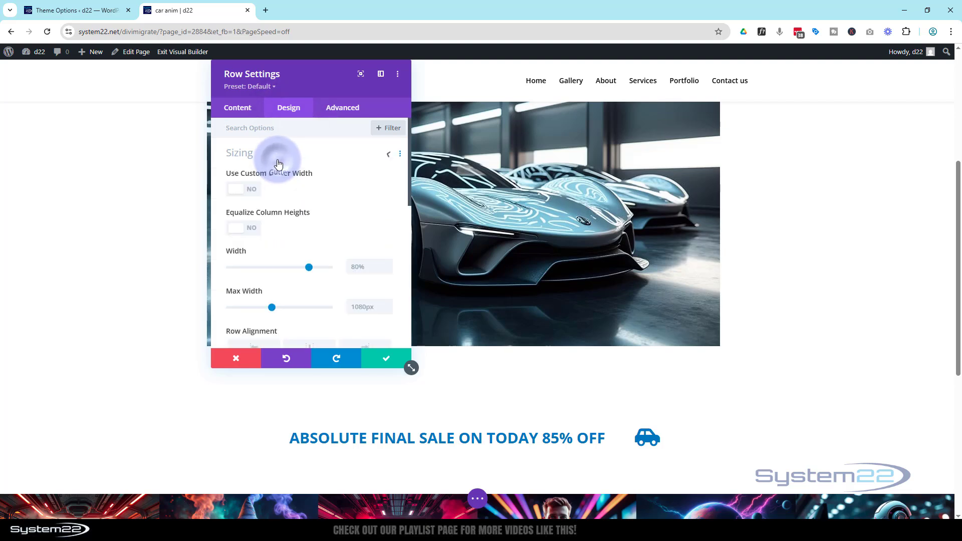
{"action": "left_click", "coordinate": [253, 189]}
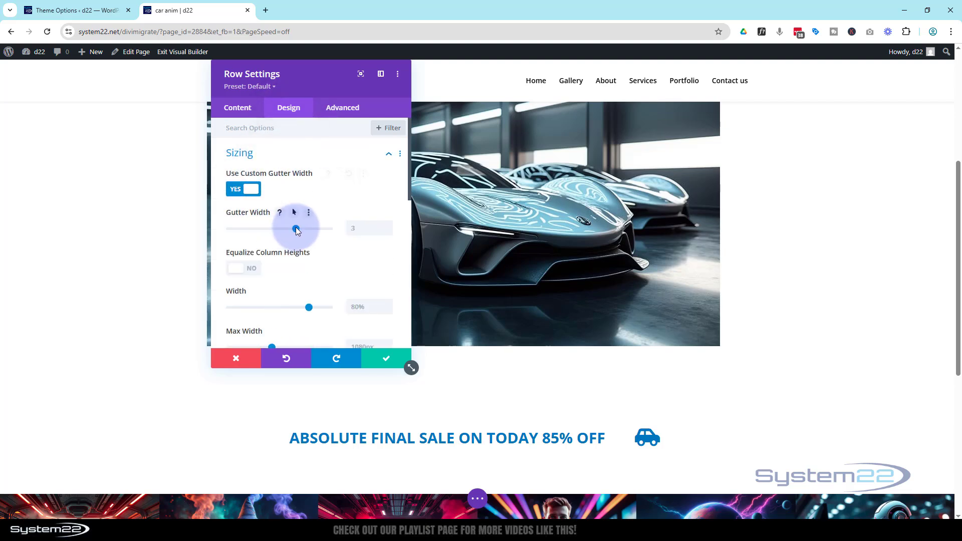
{"action": "left_click_drag", "start_coordinate": [296, 228], "coordinate": [215, 227]}
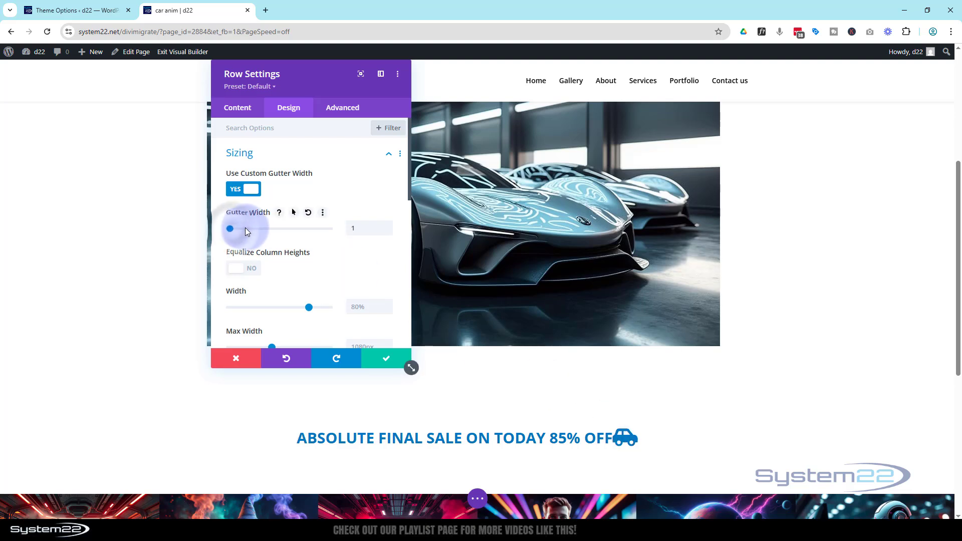
{"action": "left_click_drag", "start_coordinate": [245, 228], "coordinate": [251, 229]}
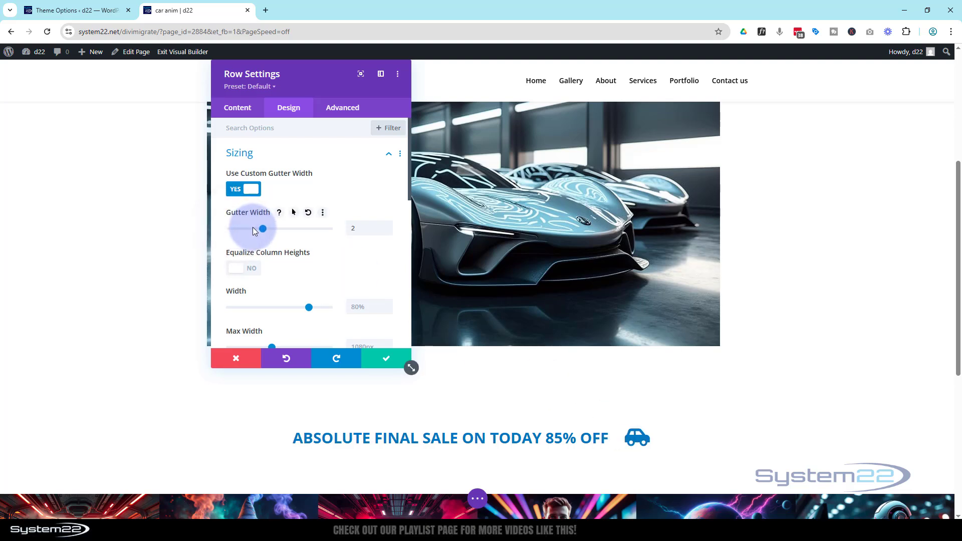
{"action": "left_click_drag", "start_coordinate": [243, 228], "coordinate": [219, 232]}
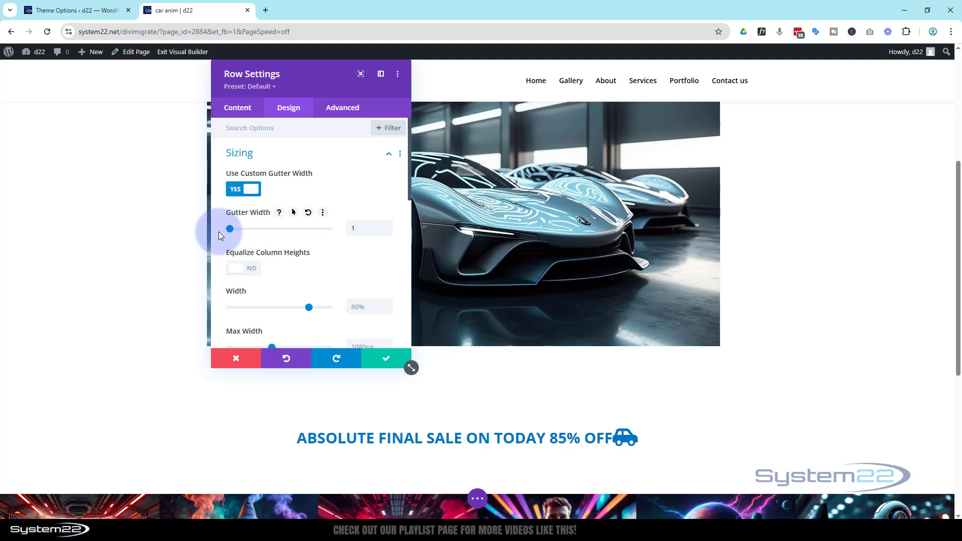
{"action": "left_click", "coordinate": [393, 358]}
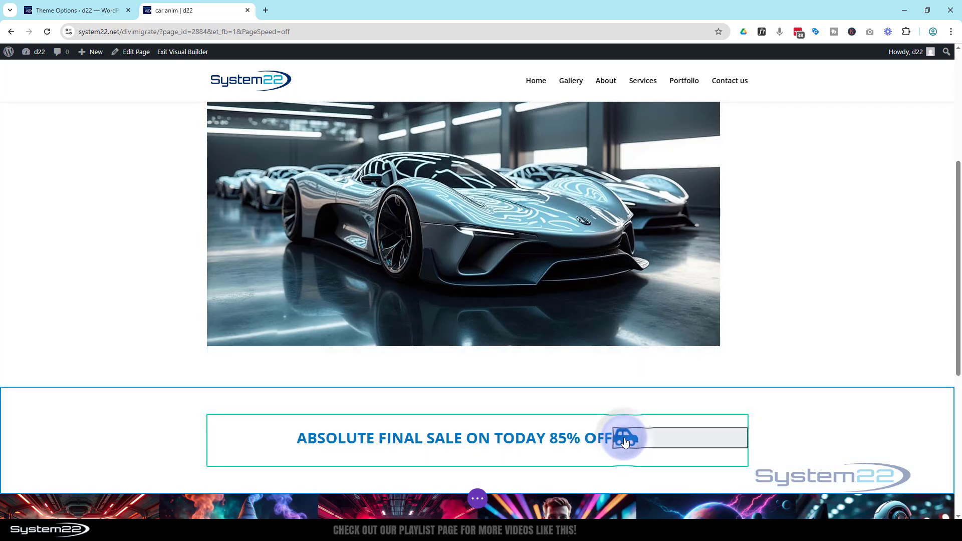
- Add 10px of left padding to the car icon and save the icon settings
{"action": "left_click", "coordinate": [656, 431]}
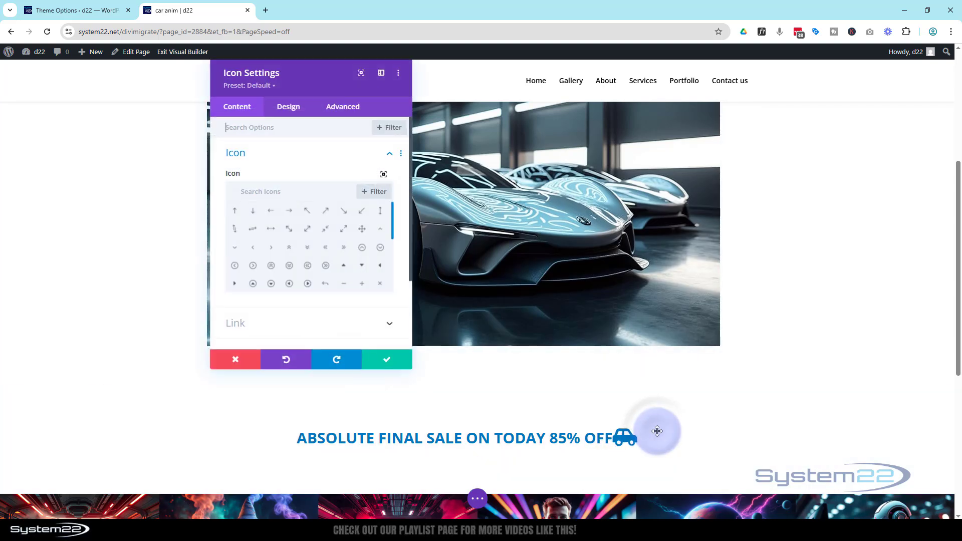
{"action": "left_click", "coordinate": [292, 114]}
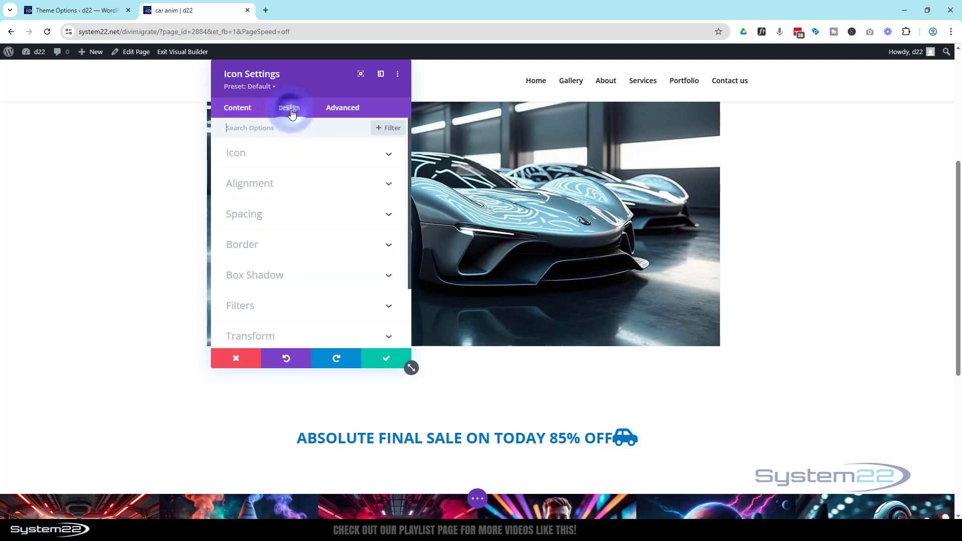
{"action": "left_click", "coordinate": [283, 220]}
{"action": "left_click", "coordinate": [230, 225]}
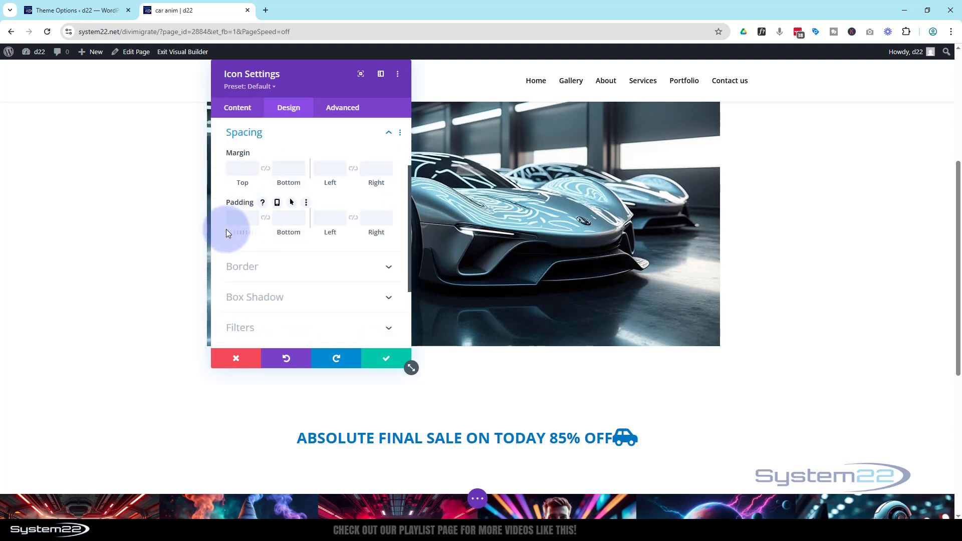
{"action": "left_click", "coordinate": [320, 227]}
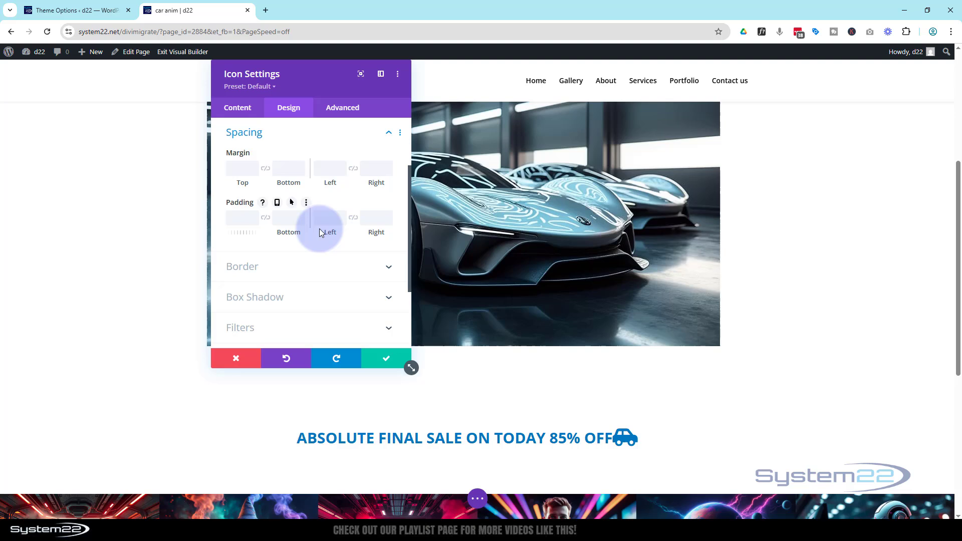
{"action": "left_click", "coordinate": [352, 199]}
{"action": "type", "text": "10"}
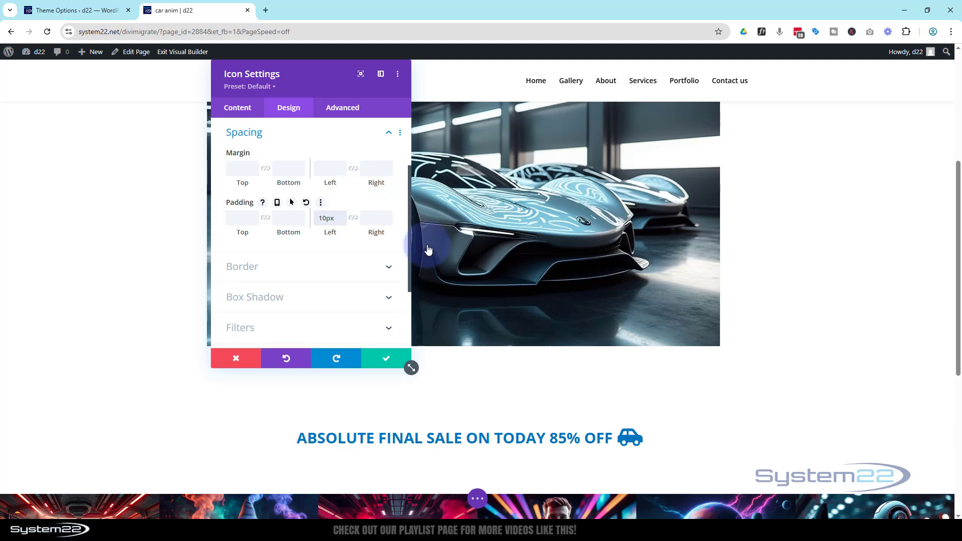
{"action": "left_click", "coordinate": [388, 360]}
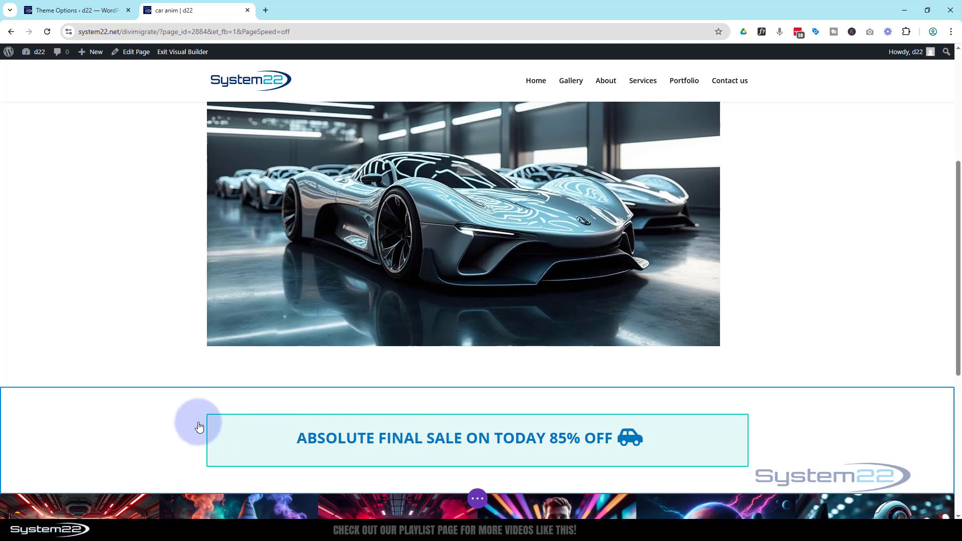
- Give the section holding the sale heading and car icon a very dark grey background color
{"action": "left_click", "coordinate": [161, 428]}
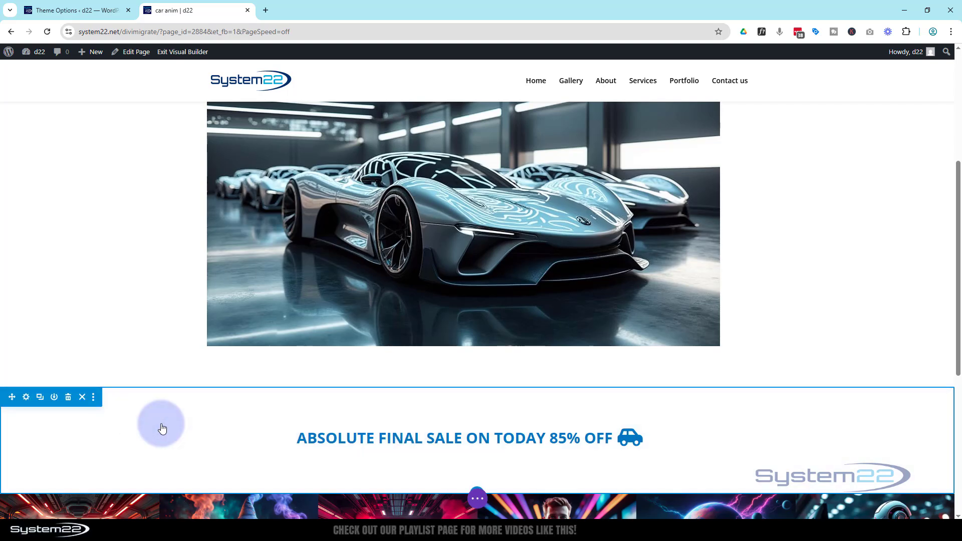
{"action": "left_click", "coordinate": [26, 397]}
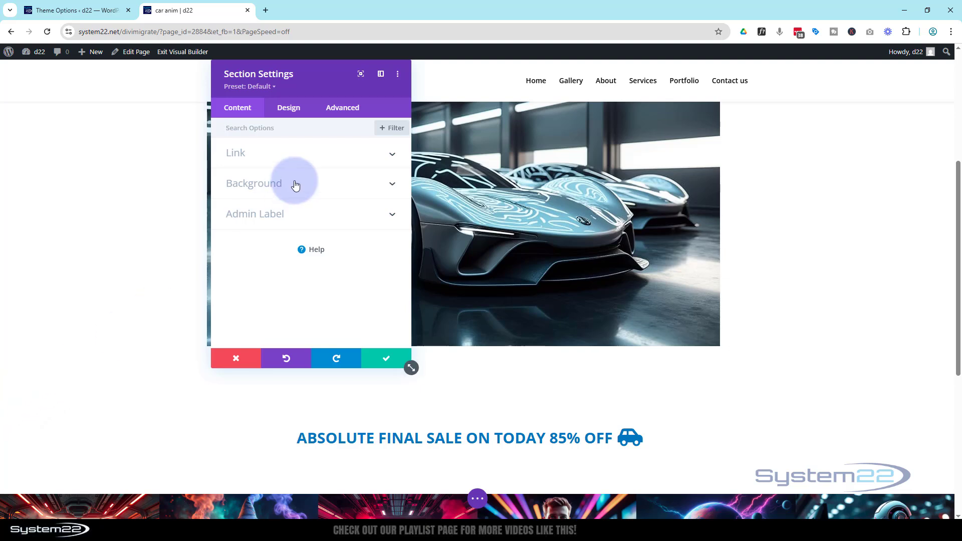
{"action": "left_click", "coordinate": [295, 184]}
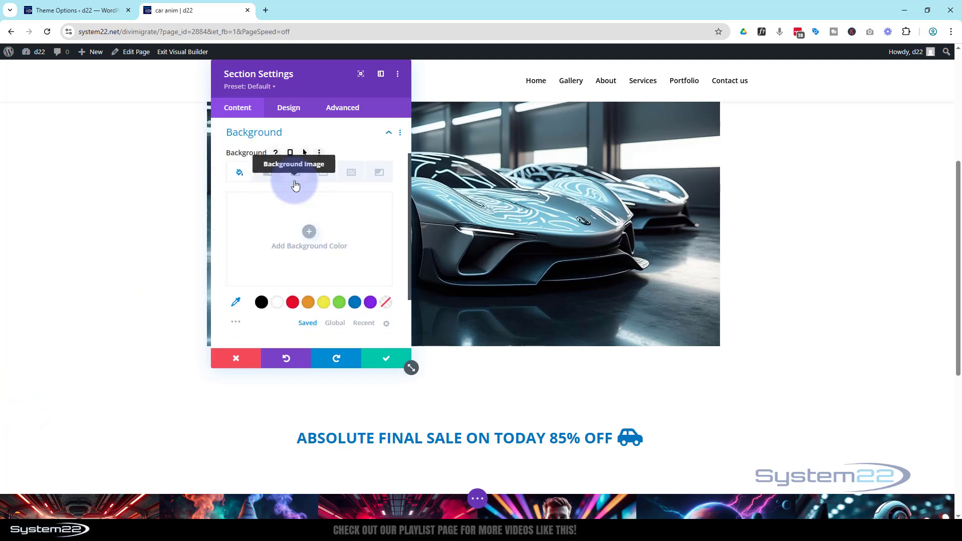
{"action": "left_click", "coordinate": [238, 323]}
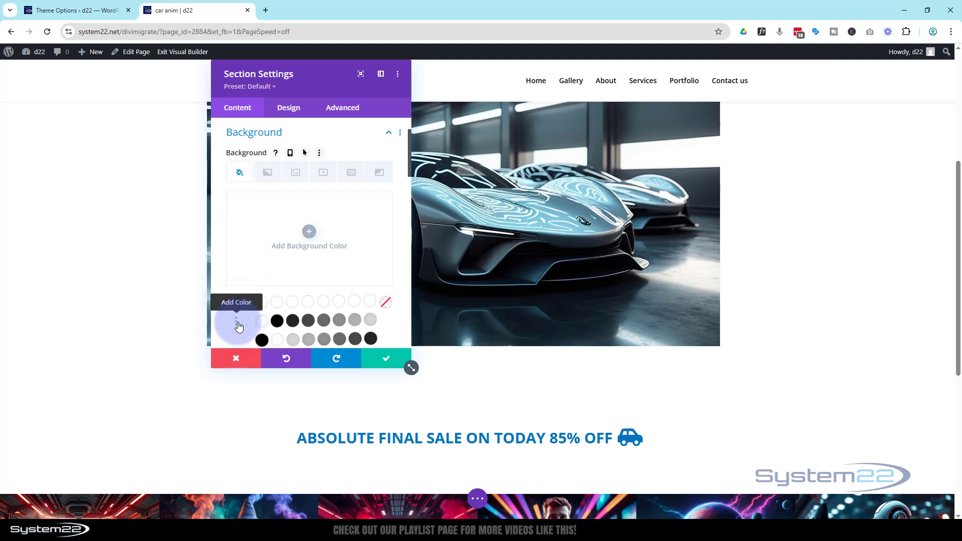
{"action": "left_click", "coordinate": [293, 321]}
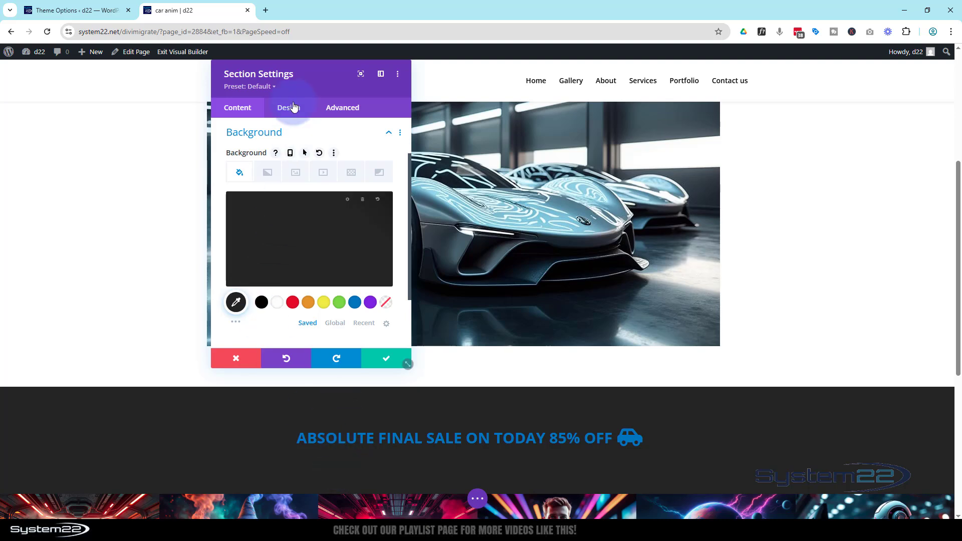
- Set the sale section's top and bottom padding to 0px, linking the two values, and save the section settings
{"action": "left_click", "coordinate": [285, 114]}
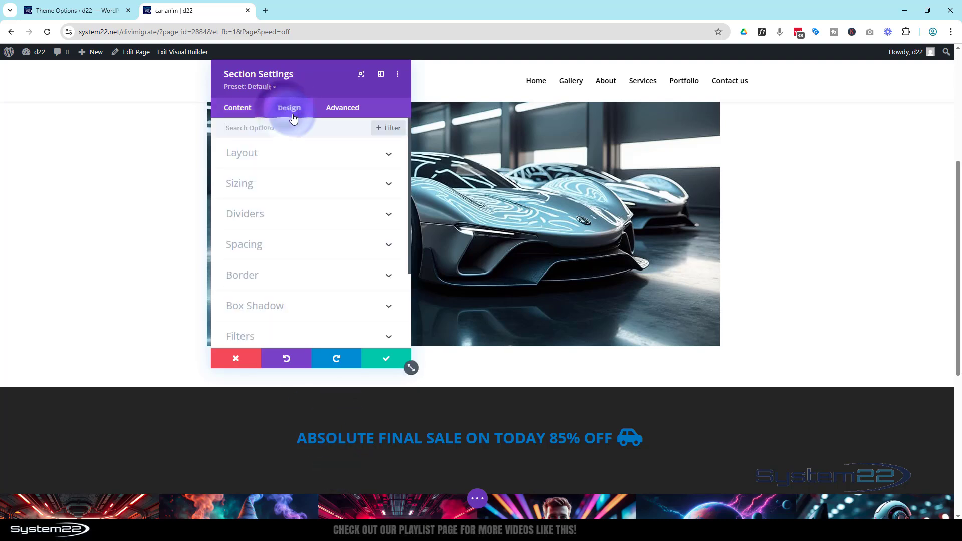
{"action": "left_click", "coordinate": [329, 253]}
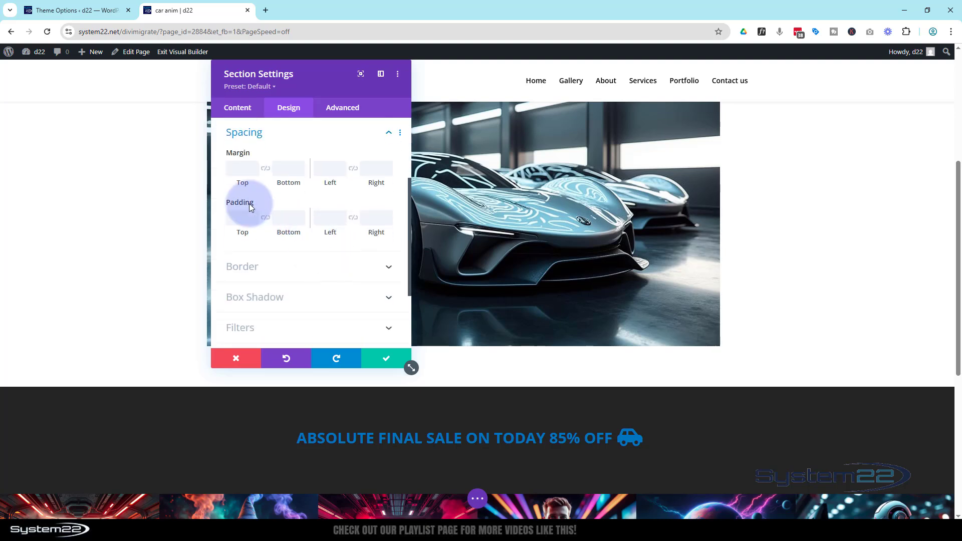
{"action": "left_click", "coordinate": [246, 217]}
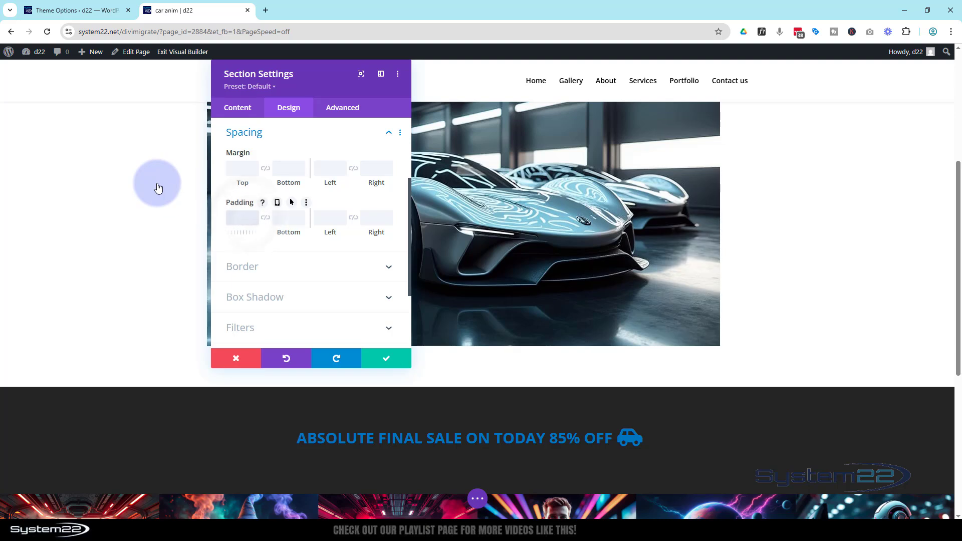
{"action": "type", "text": "0px"}
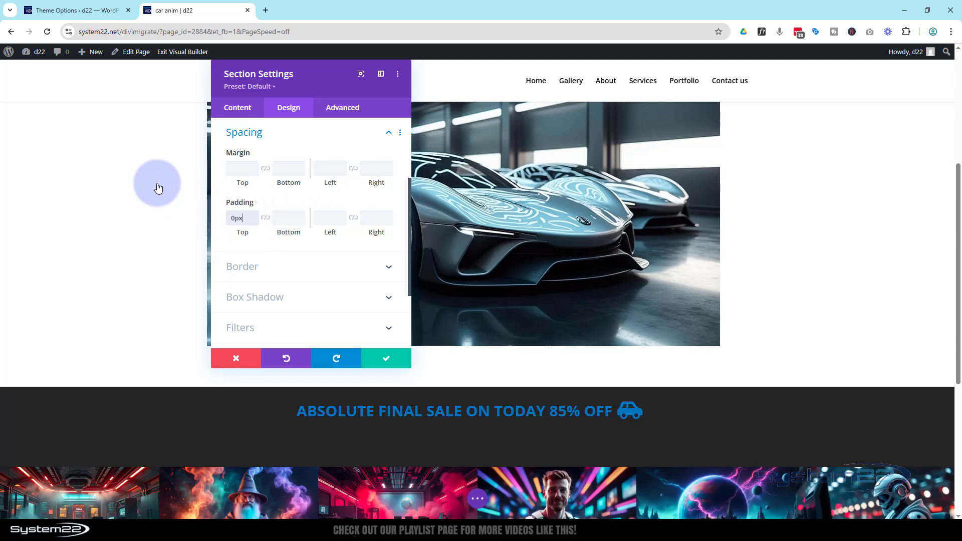
{"action": "left_click", "coordinate": [265, 219]}
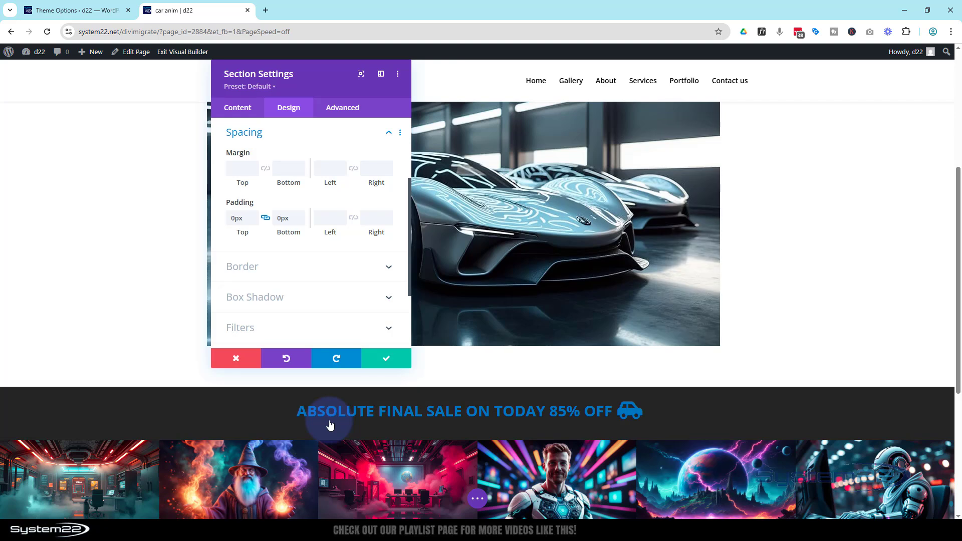
{"action": "left_click", "coordinate": [391, 359]}
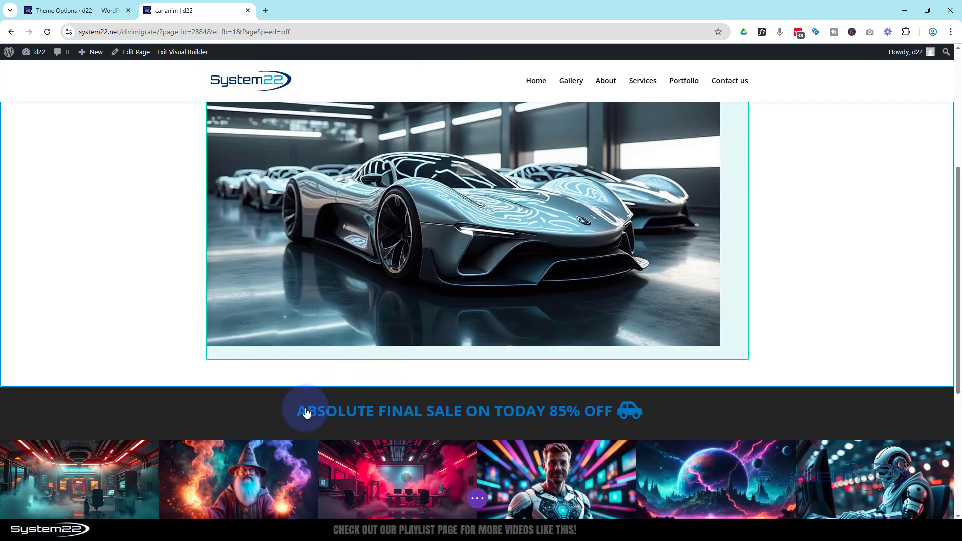
- Set the bottom padding of the row holding the sale heading and car icon to 20px
{"action": "mouse_move", "coordinate": [241, 399]}
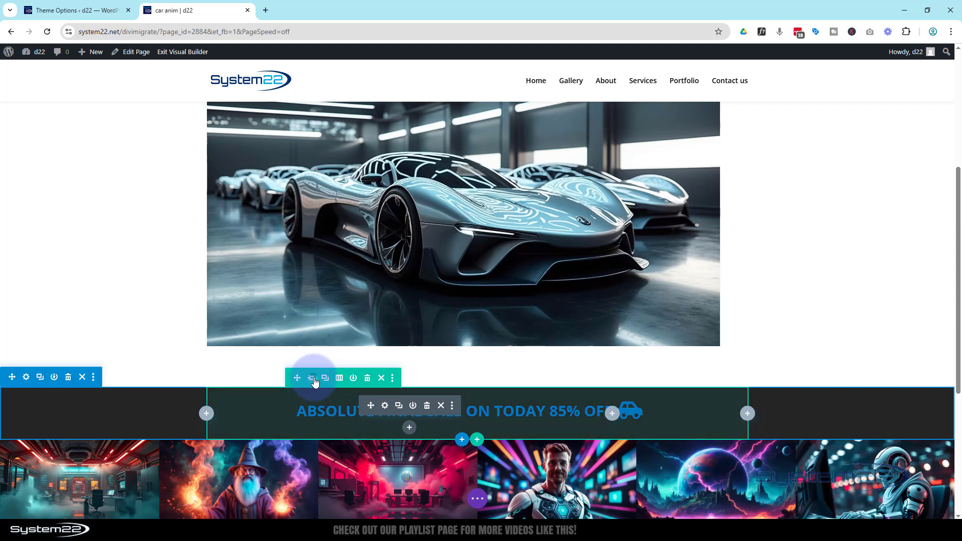
{"action": "left_click", "coordinate": [312, 379]}
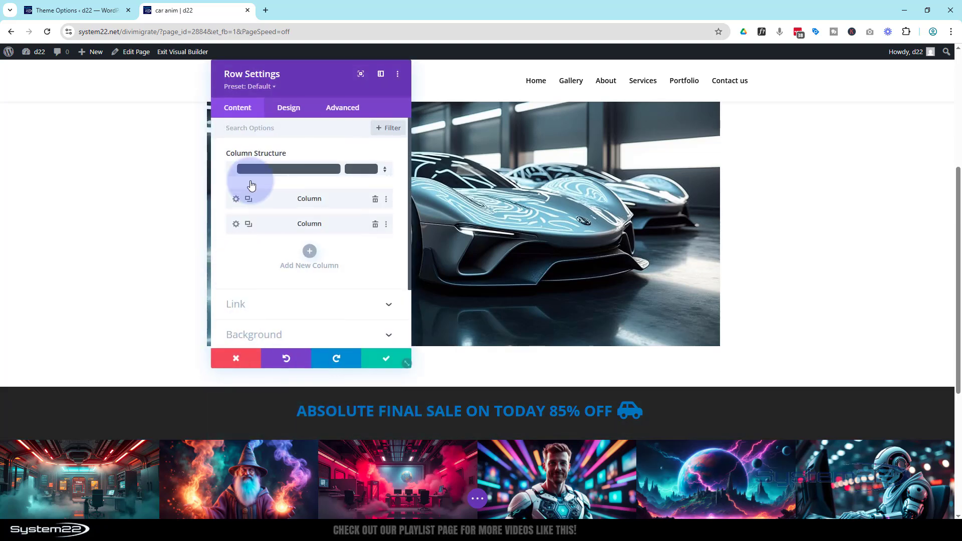
{"action": "left_click", "coordinate": [292, 112]}
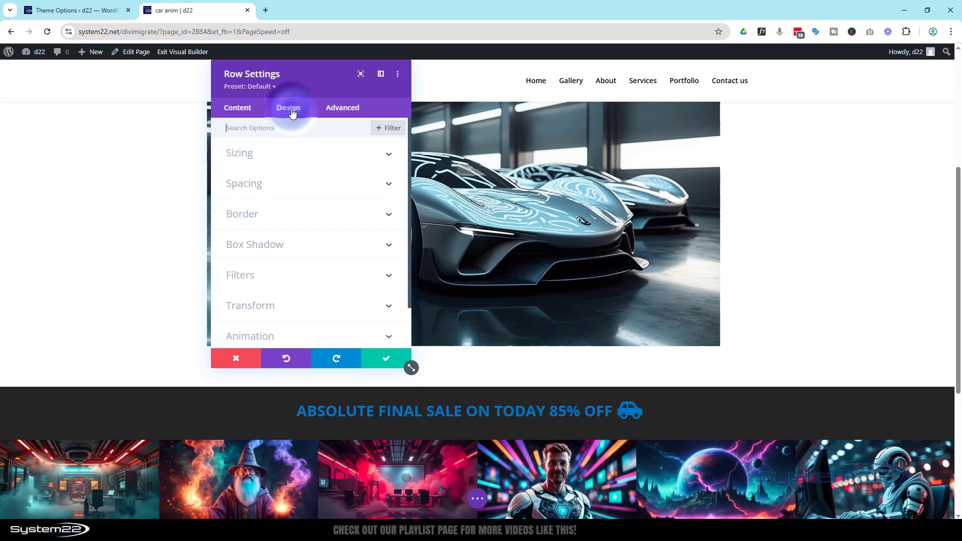
{"action": "left_click", "coordinate": [291, 189]}
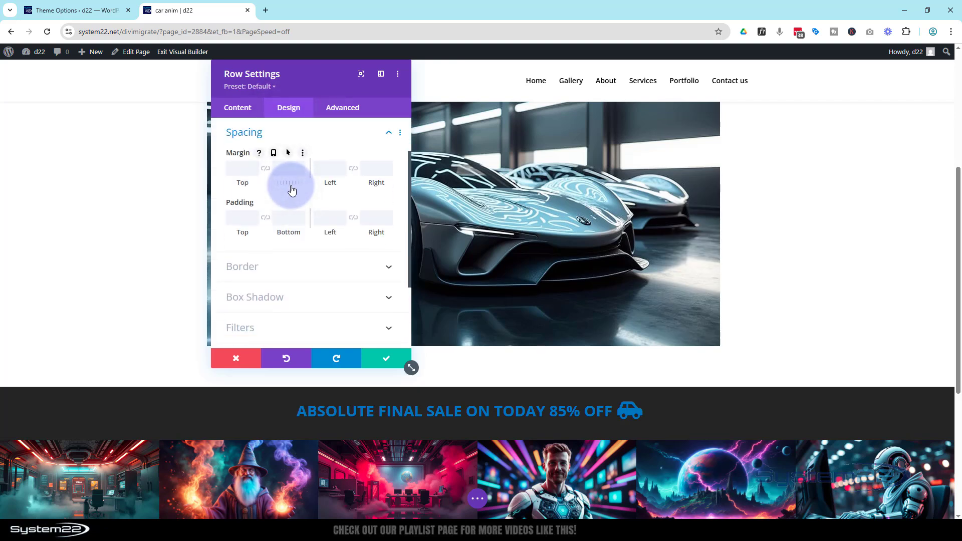
{"action": "left_click", "coordinate": [280, 217]}
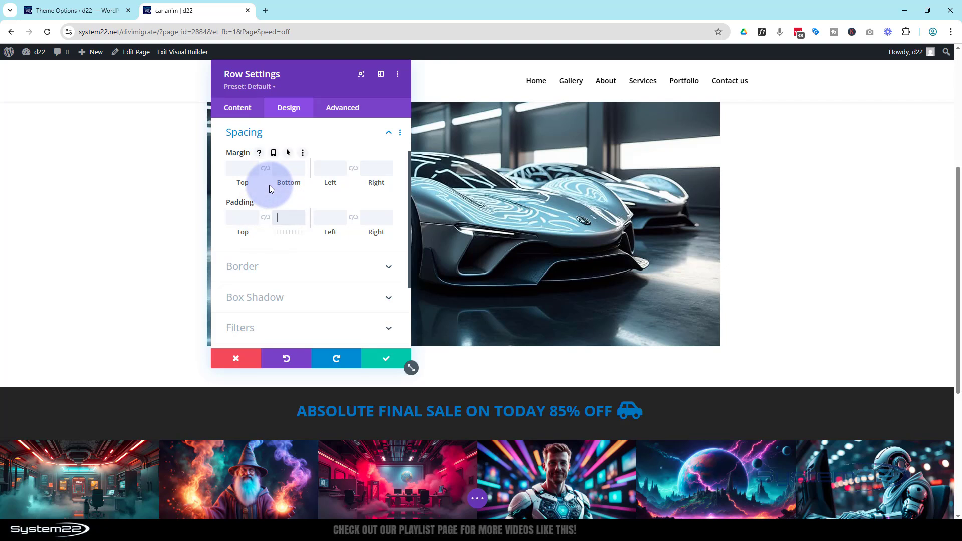
{"action": "type", "text": "20px"}
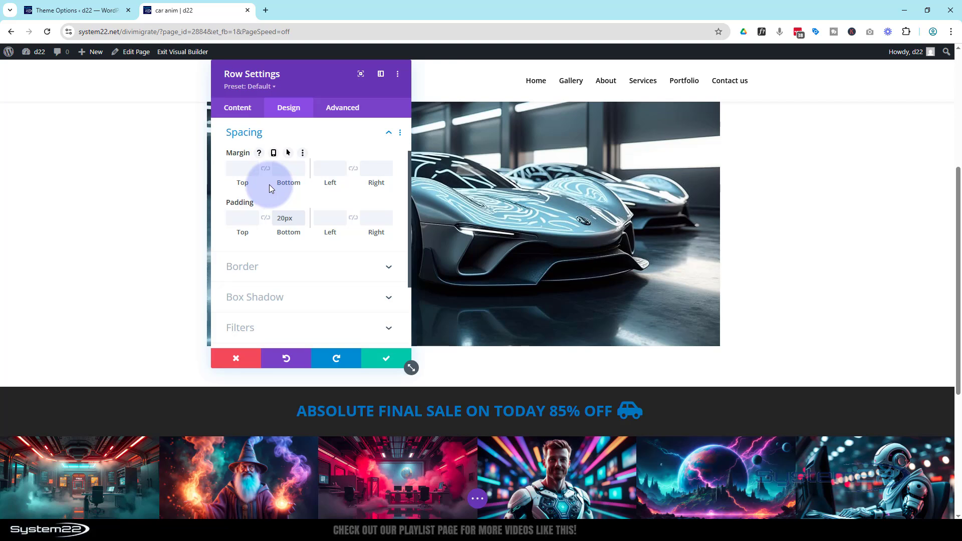
- Try reducing the row's bottom padding to 16px, then bring it back up to 20px
{"action": "left_click", "coordinate": [302, 221]}
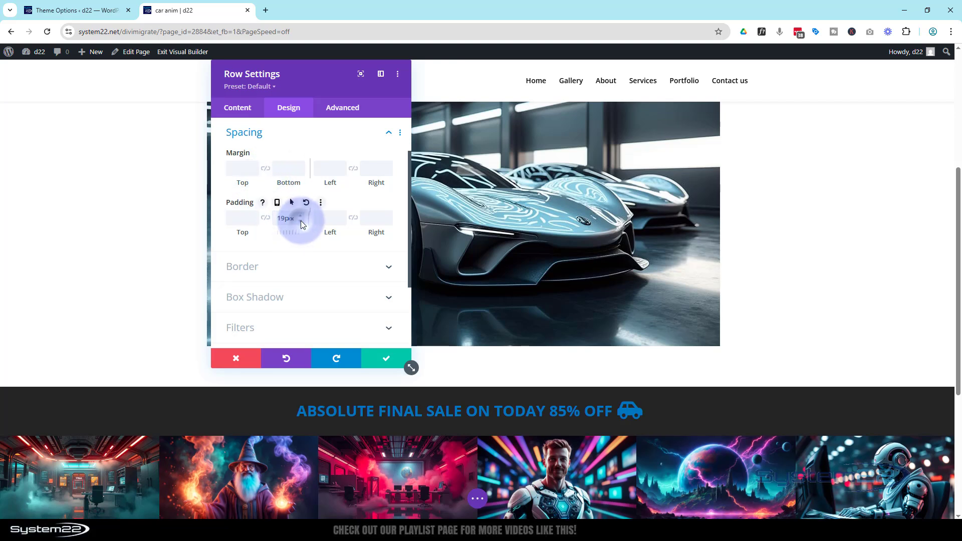
{"action": "left_click", "coordinate": [302, 221]}
{"action": "left_click", "coordinate": [301, 221]}
{"action": "left_click", "coordinate": [301, 221]}
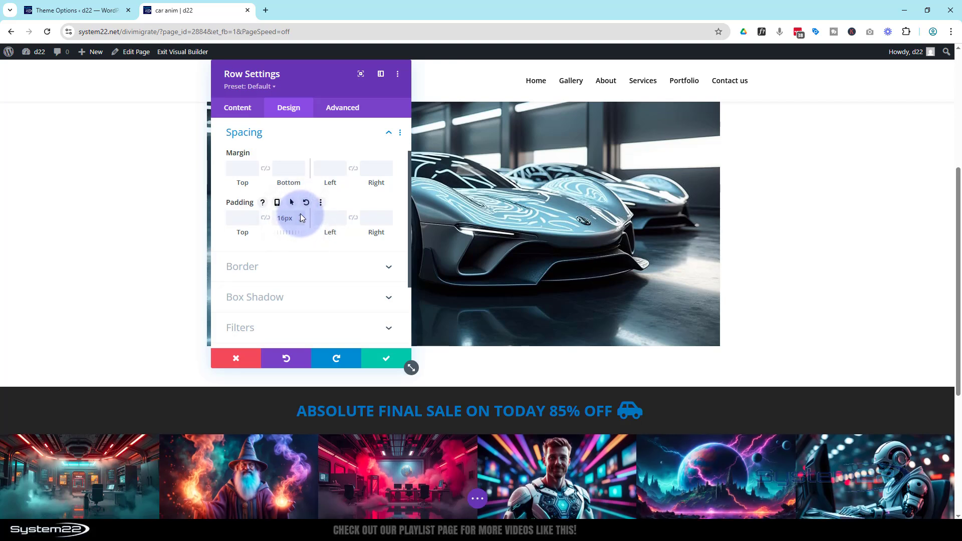
{"action": "left_click", "coordinate": [300, 214]}
{"action": "left_click", "coordinate": [300, 214]}
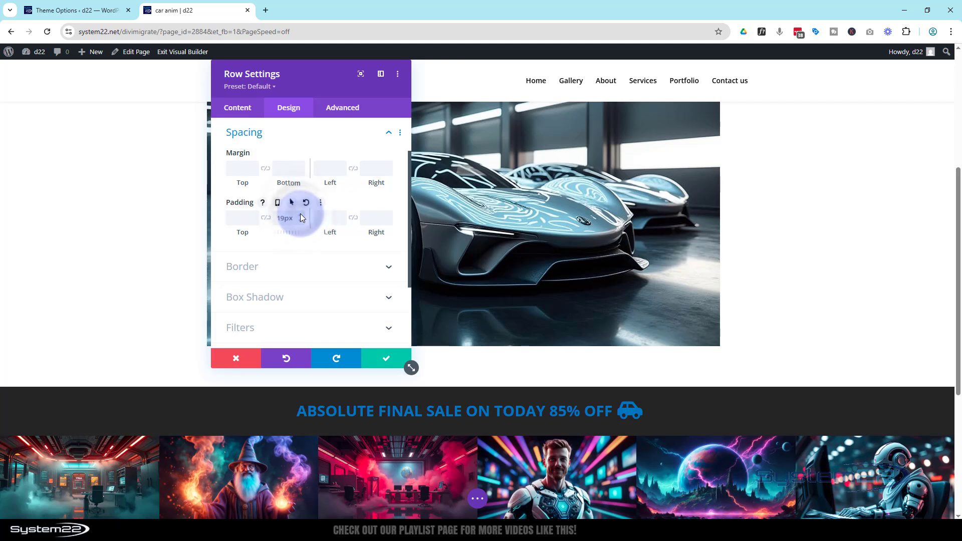
{"action": "left_click", "coordinate": [300, 214]}
{"action": "left_click", "coordinate": [300, 214]}
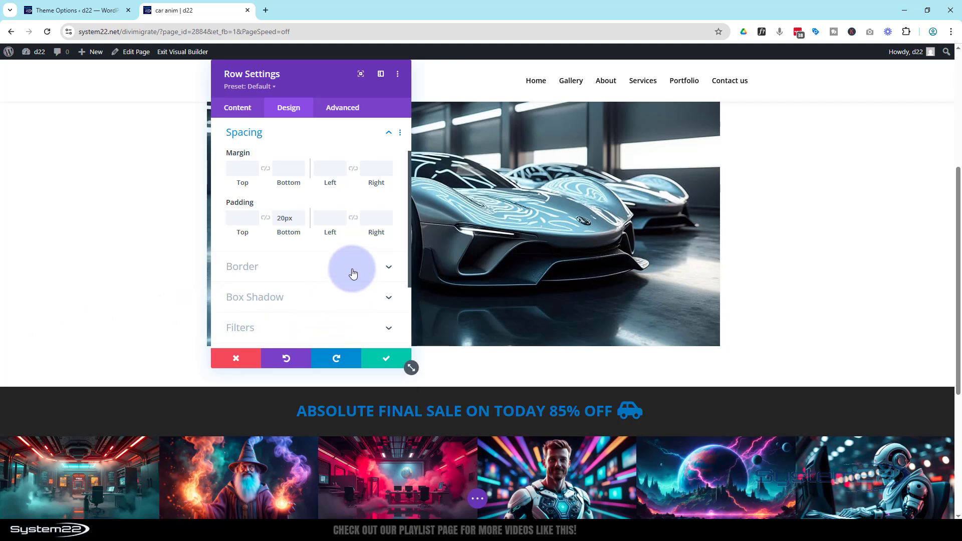
- Move the row settings window clear of the sale heading and open the row's free-form custom CSS
{"action": "left_click_drag", "start_coordinate": [321, 83], "coordinate": [224, 95]}
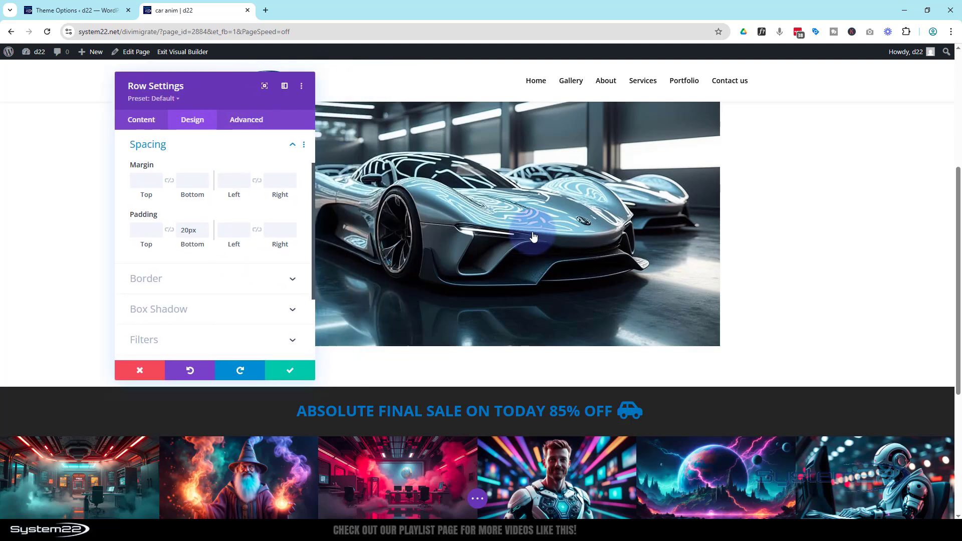
{"action": "scroll", "coordinate": [533, 237], "scroll_direction": "down", "scroll_amount": 5}
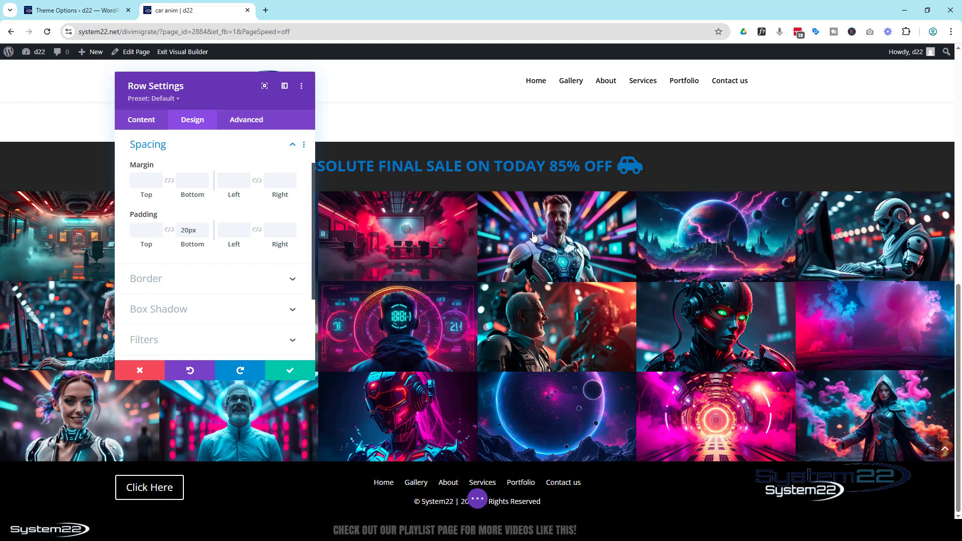
{"action": "left_click_drag", "start_coordinate": [225, 92], "coordinate": [193, 101]}
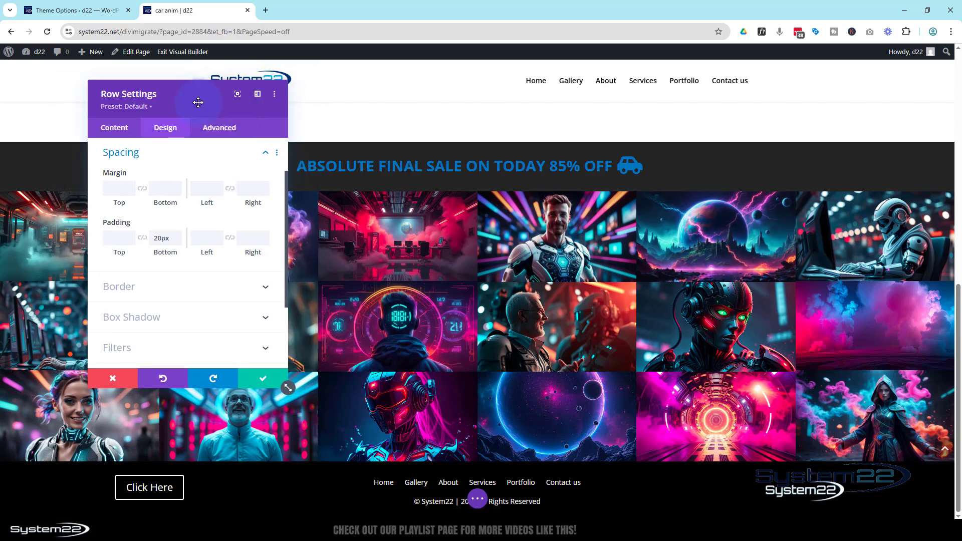
{"action": "left_click", "coordinate": [219, 129]}
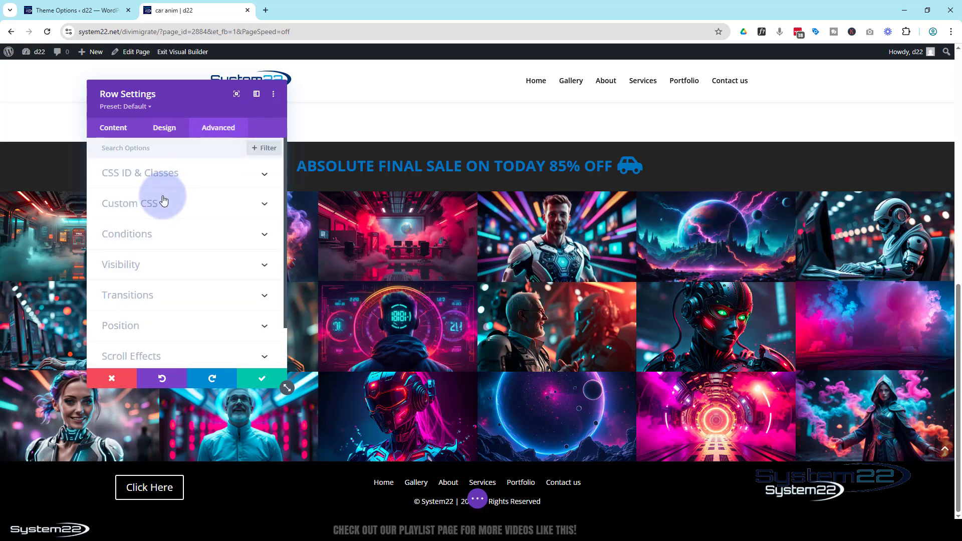
{"action": "left_click", "coordinate": [182, 205]}
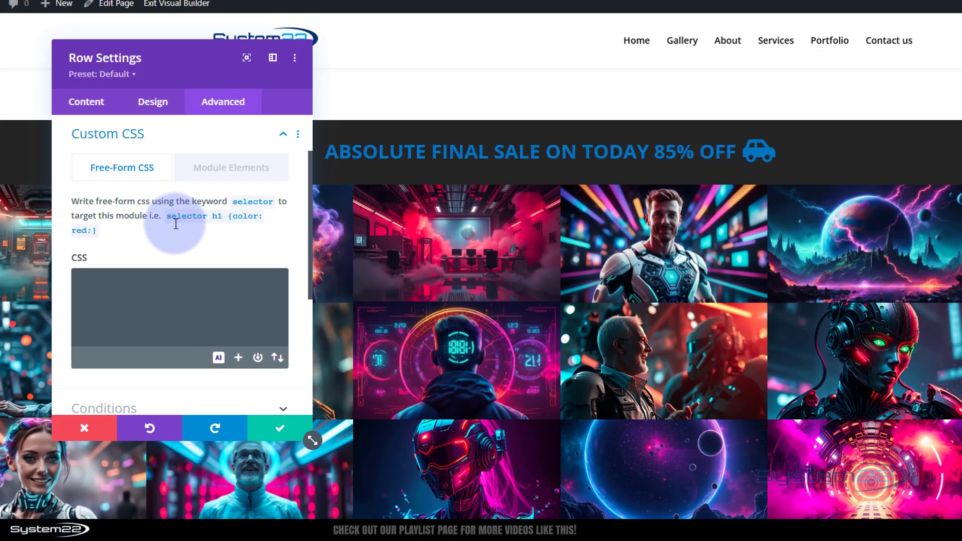
{"action": "left_click", "coordinate": [117, 167]}
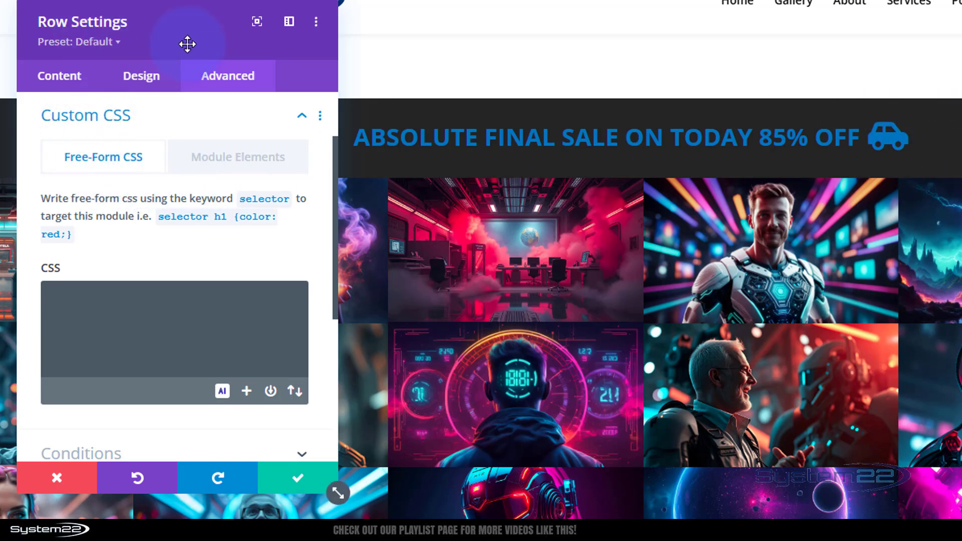
- Write a selector rule in the row's free-form CSS containing "animation: carsale 10s infinite"
{"action": "left_click", "coordinate": [72, 308]}
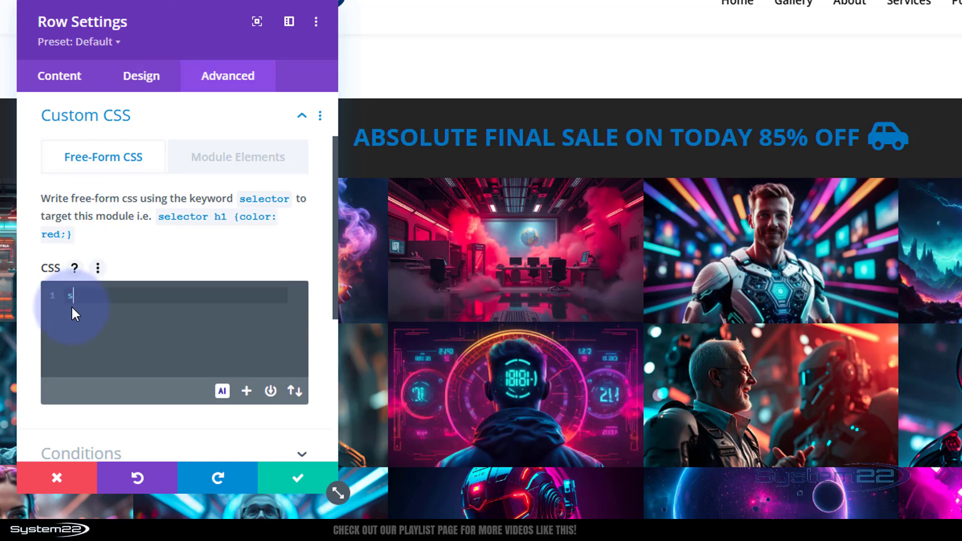
{"action": "type", "text": "selector {"}
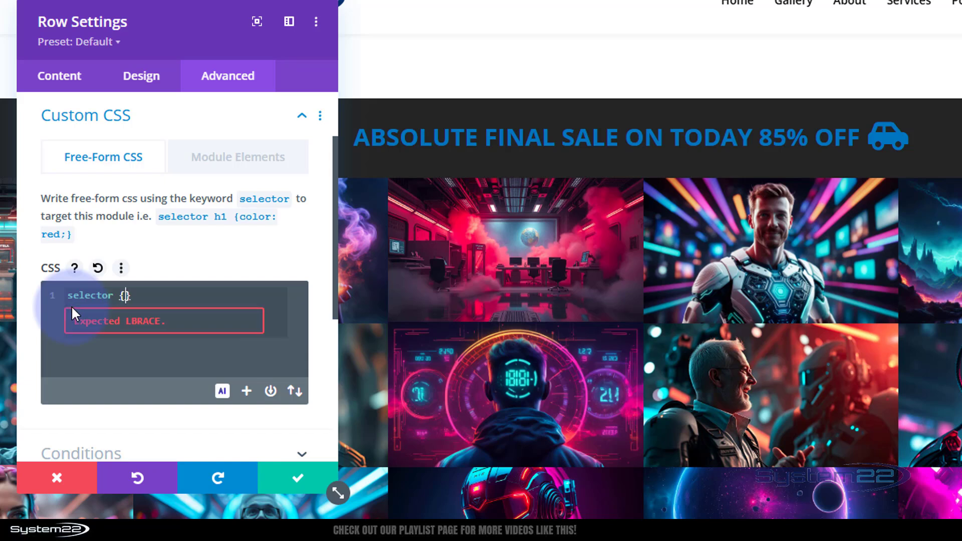
{"action": "key", "text": "Return"}
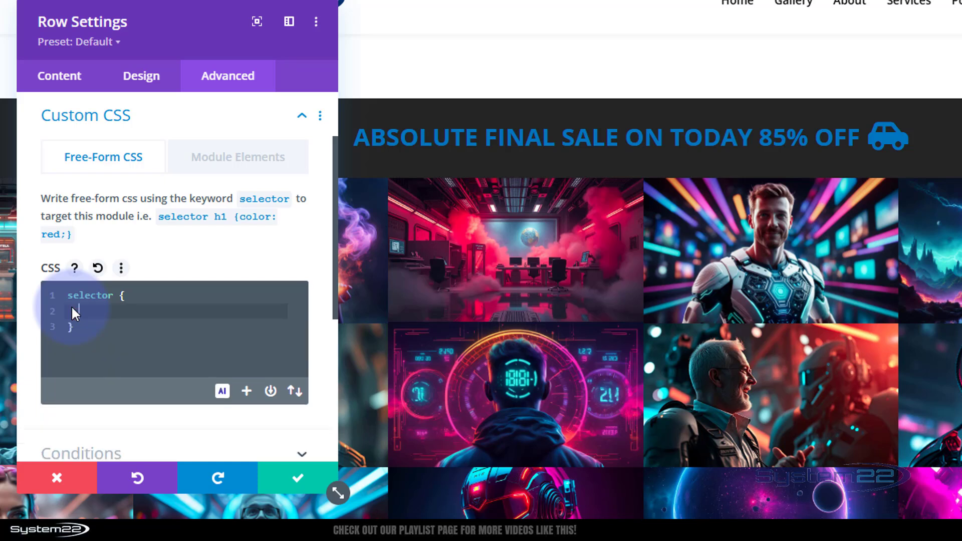
{"action": "type", "text": "animation"}
{"action": "key", "text": "BackSpace"}
{"action": "type", "text": ": "}
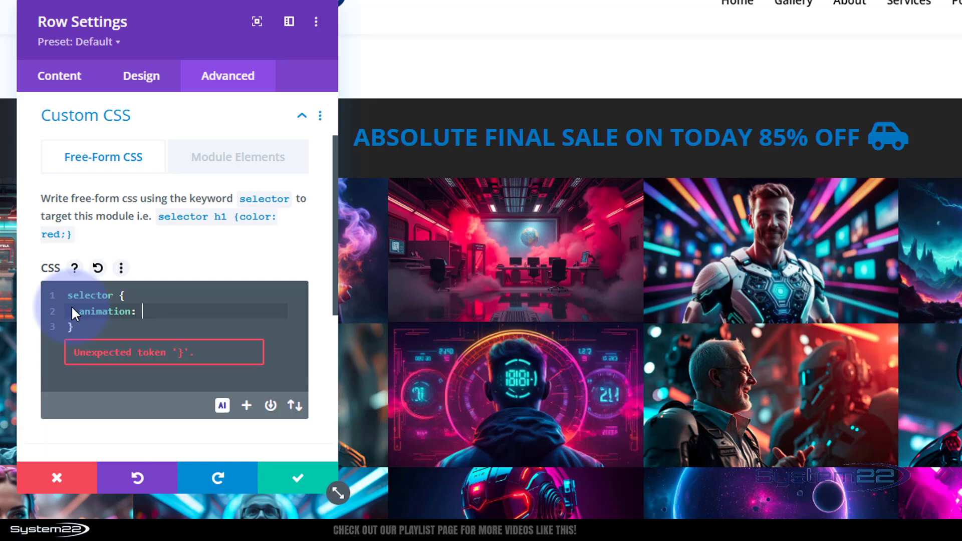
{"action": "type", "text": "carsale"}
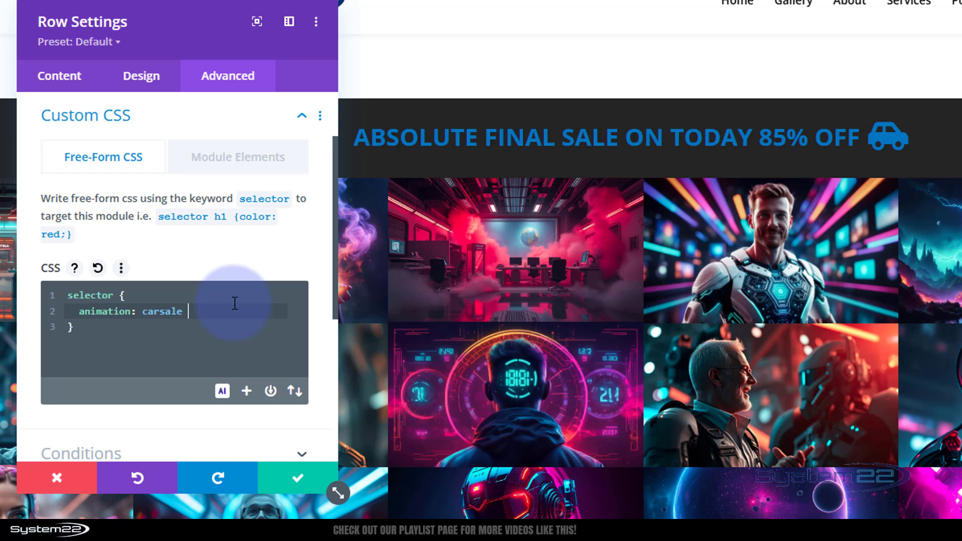
{"action": "type", "text": "10s"}
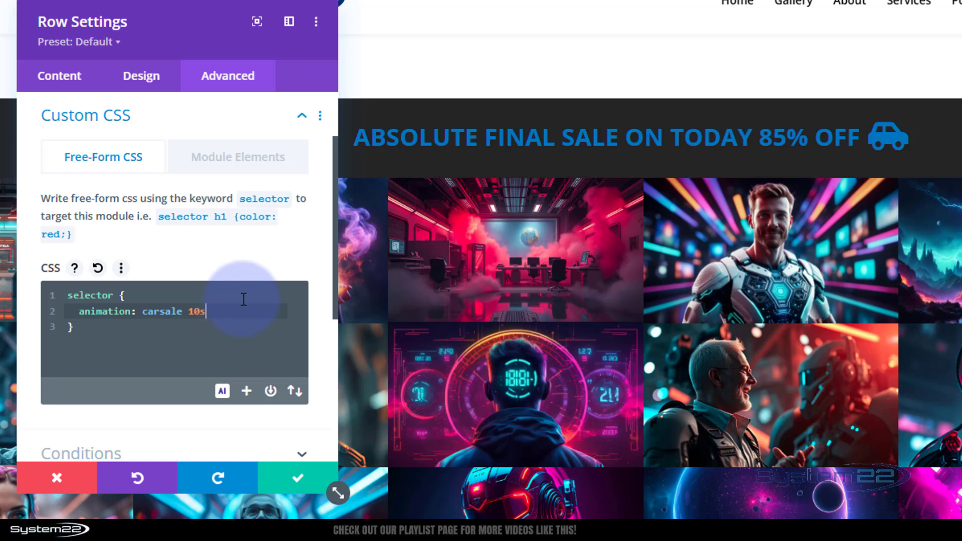
{"action": "type", "text": " infinite"}
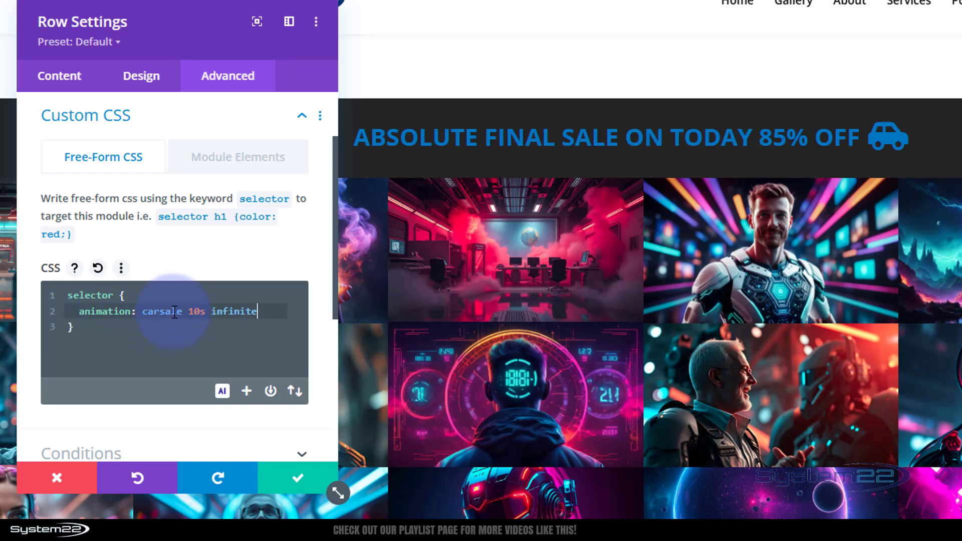
{"action": "left_click", "coordinate": [81, 328]}
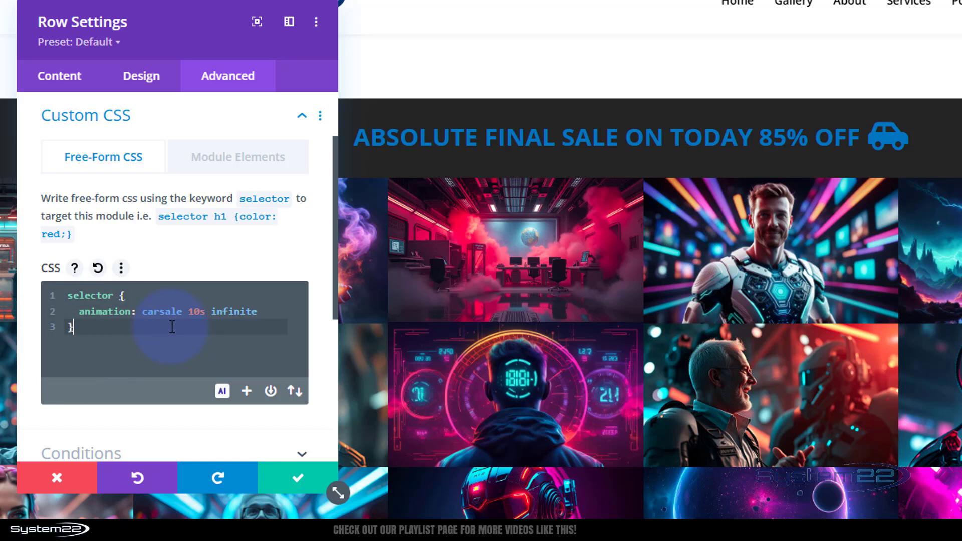
{"action": "key", "text": "Return"}
{"action": "key", "text": "Return"}
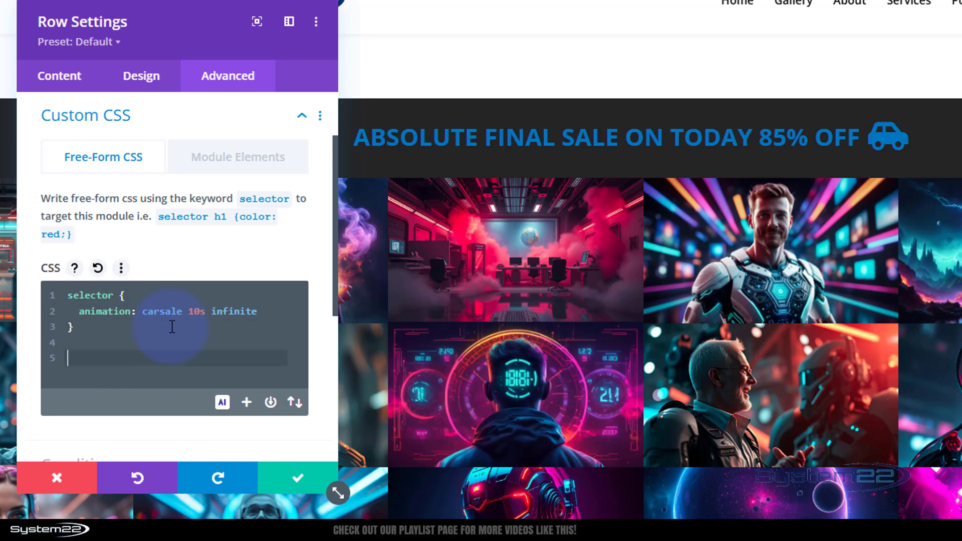
{"action": "type", "text": "@keyframes carsale"}
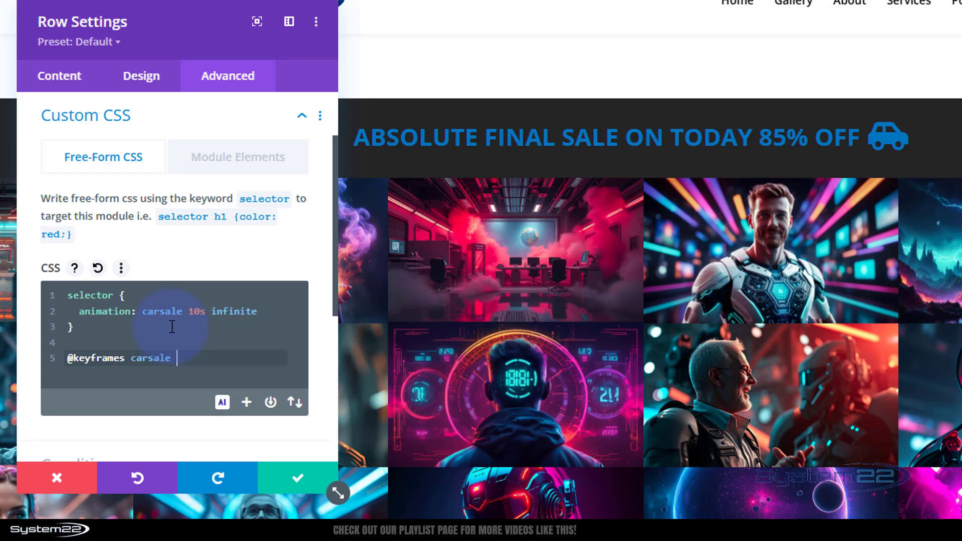
{"action": "type", "text": " {"}
{"action": "key", "text": "Return"}
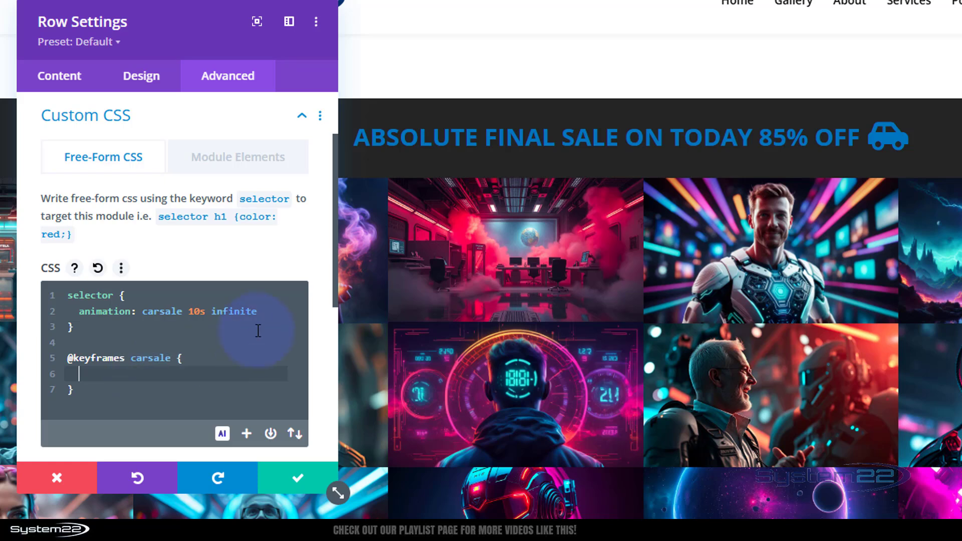
- Add a 0% keyframe to the carsale block containing "transform:translateX(-100%)"
{"action": "type", "text": "0% {"}
{"action": "type", "text": "transform:"}
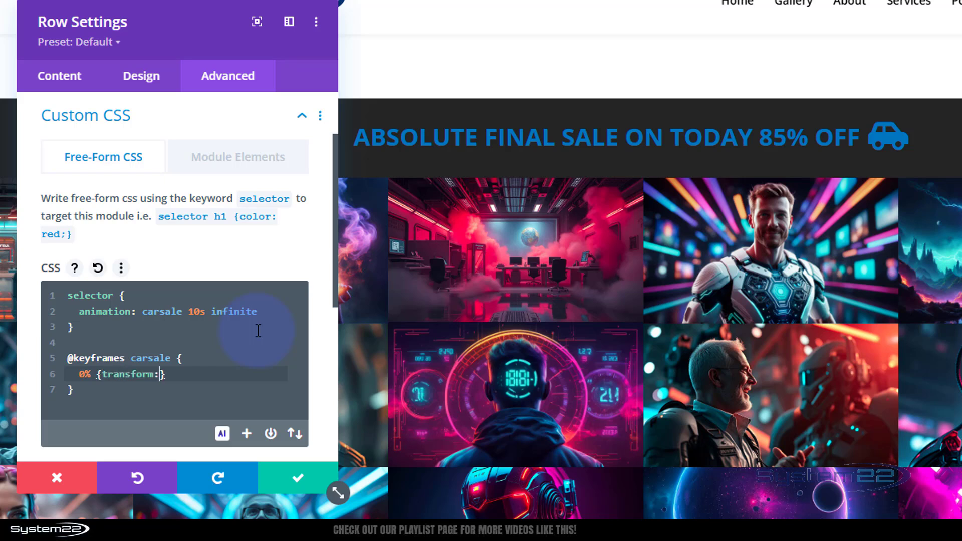
{"action": "type", "text": "translat"}
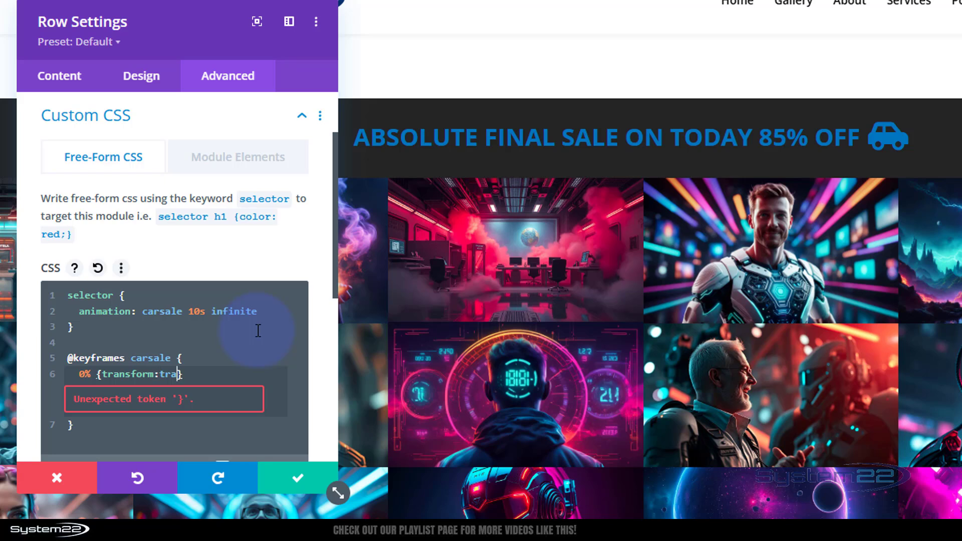
{"action": "type", "text": "eX"}
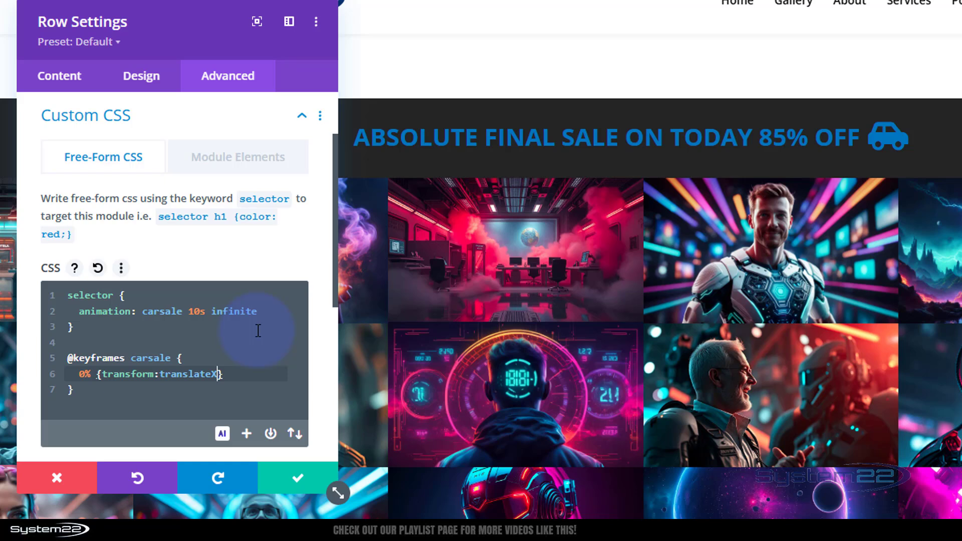
{"action": "type", "text": "(-100%"}
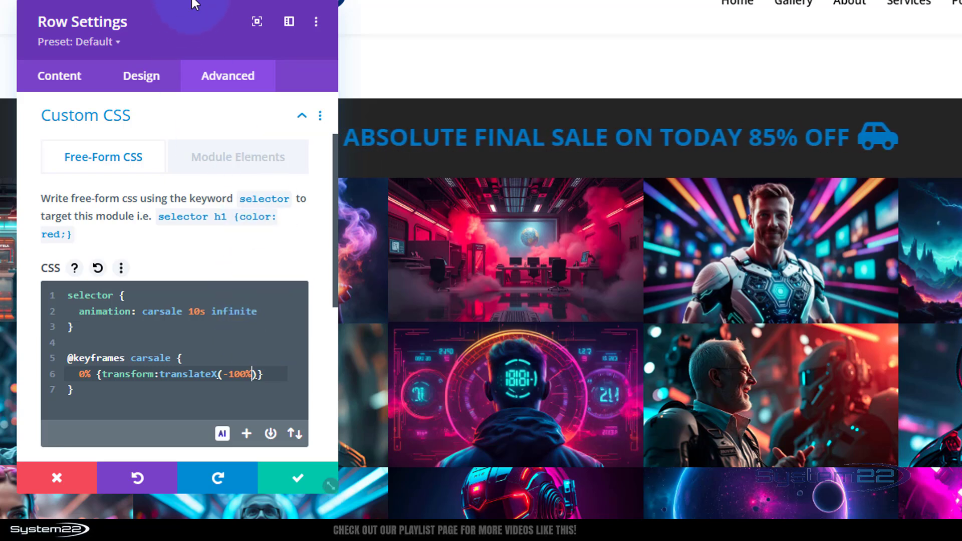
- Move the row settings window to the other side of the page and set the 0% keyframe's translateX to -150%
{"action": "left_click_drag", "start_coordinate": [168, 32], "coordinate": [718, 88]}
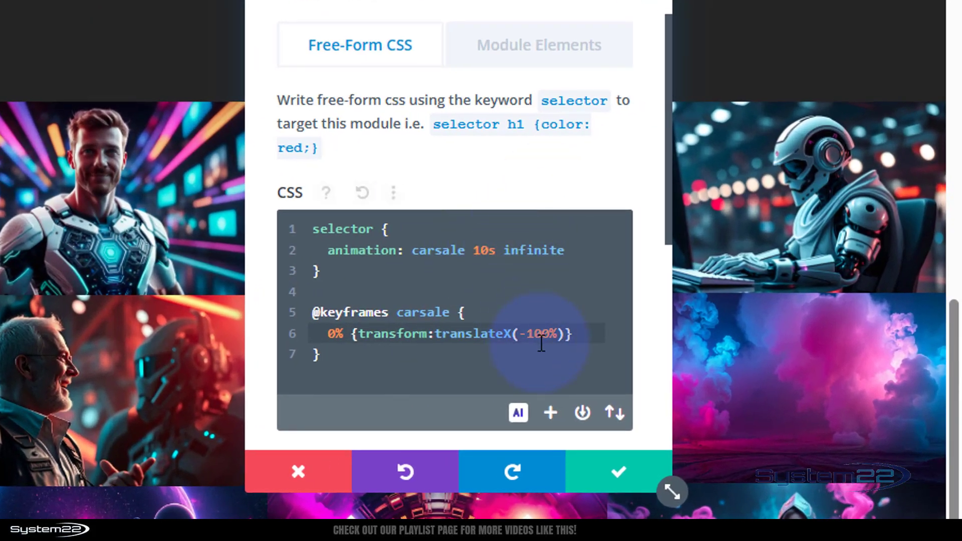
{"action": "left_click", "coordinate": [543, 334]}
{"action": "key", "text": "Delete"}
{"action": "type", "text": "5"}
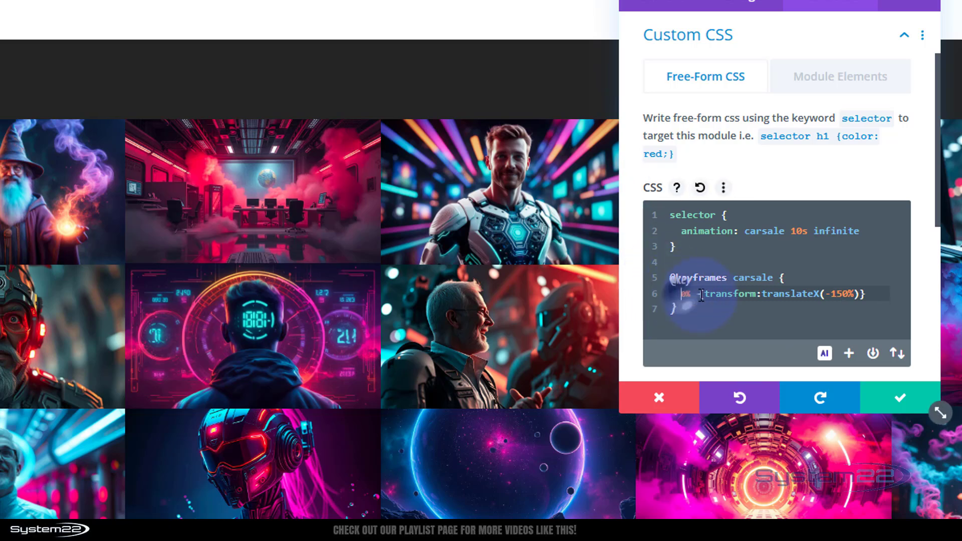
- Duplicate the 0% keyframe line below itself and edit the copy to "30% {transform:translateX(0)}"
{"action": "left_click_drag", "start_coordinate": [674, 293], "coordinate": [868, 295]}
{"action": "key", "text": "ctrl+c"}
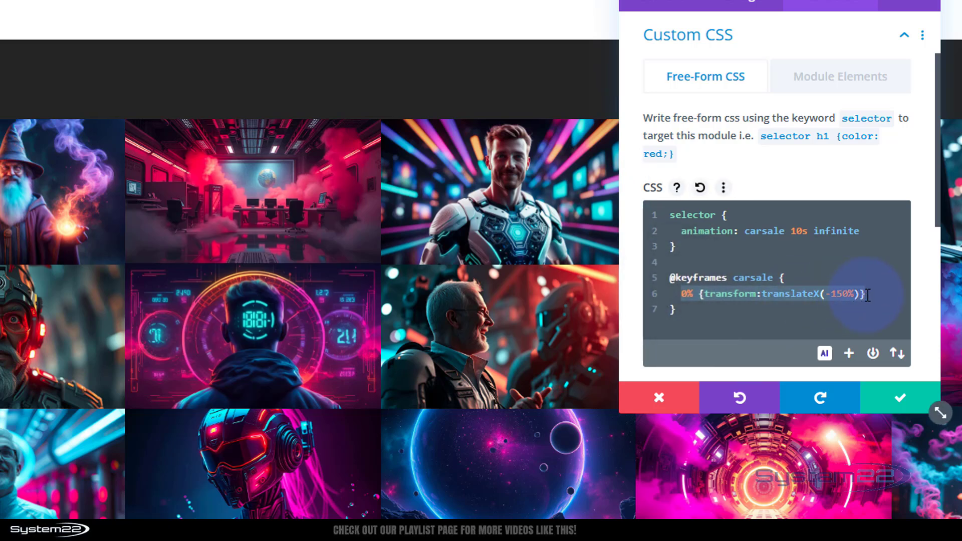
{"action": "left_click", "coordinate": [870, 294]}
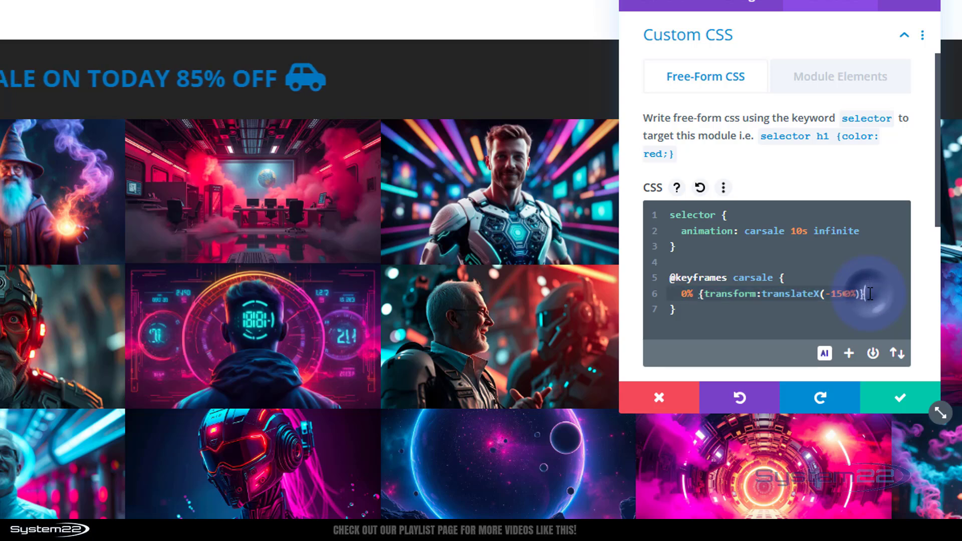
{"action": "key", "text": "Return"}
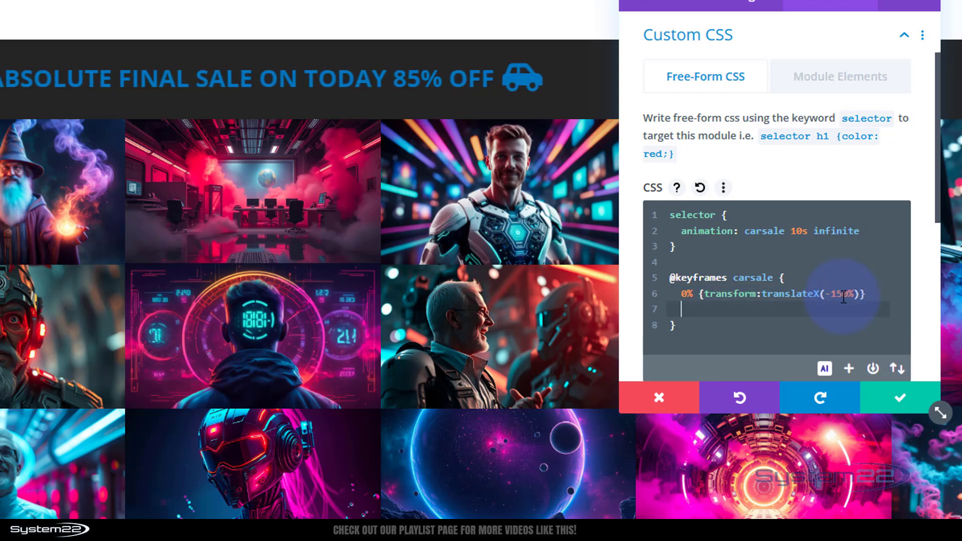
{"action": "key", "text": "ctrl+v"}
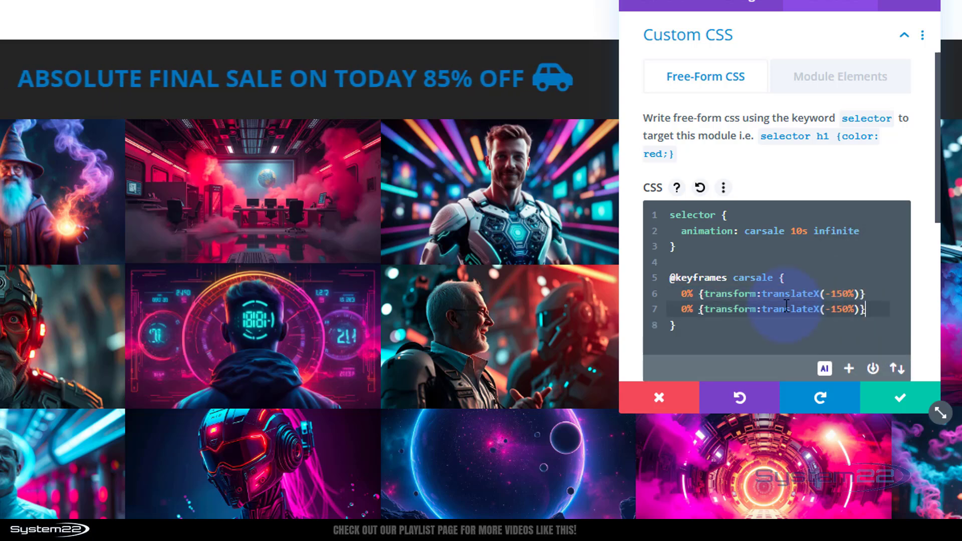
{"action": "left_click", "coordinate": [681, 309]}
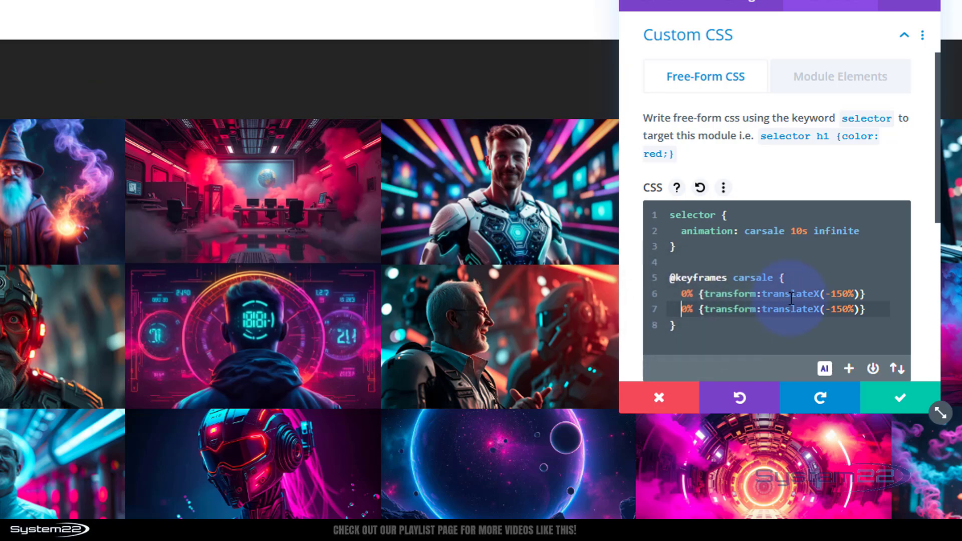
{"action": "type", "text": "3"}
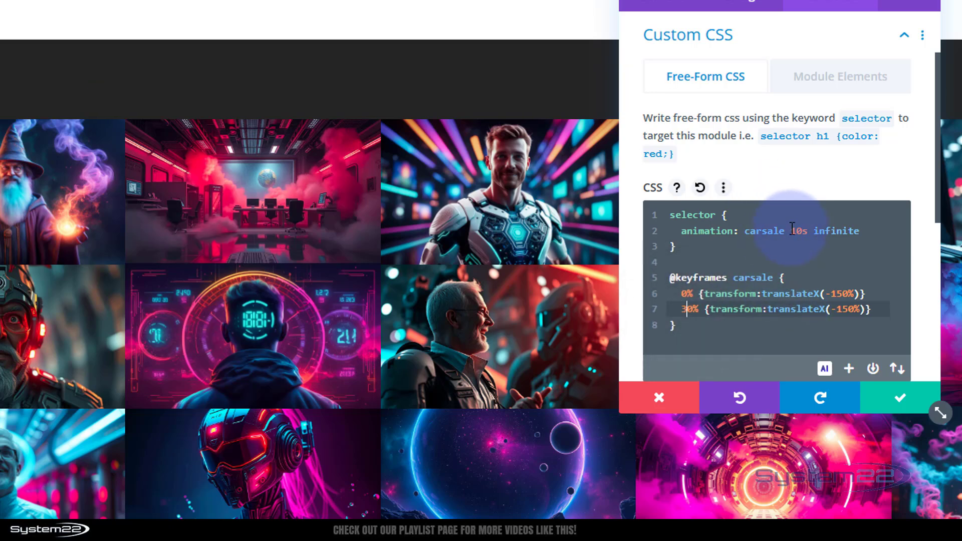
{"action": "type", "text": "-"}
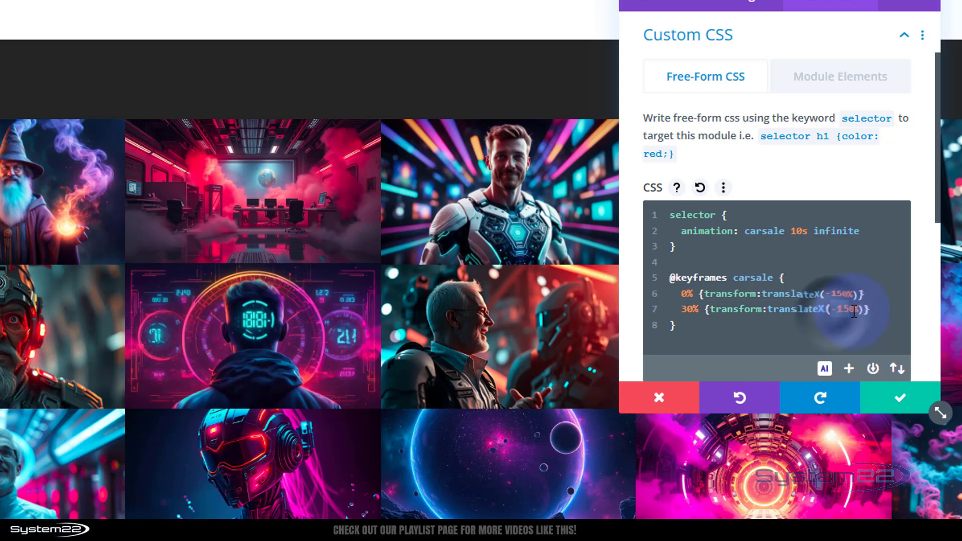
{"action": "left_click_drag", "start_coordinate": [831, 309], "coordinate": [859, 311]}
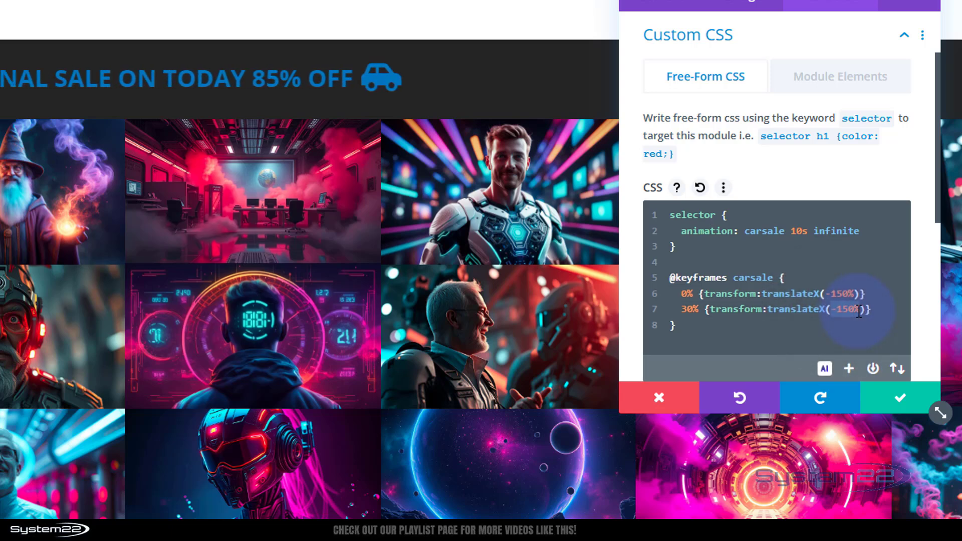
{"action": "type", "text": "0"}
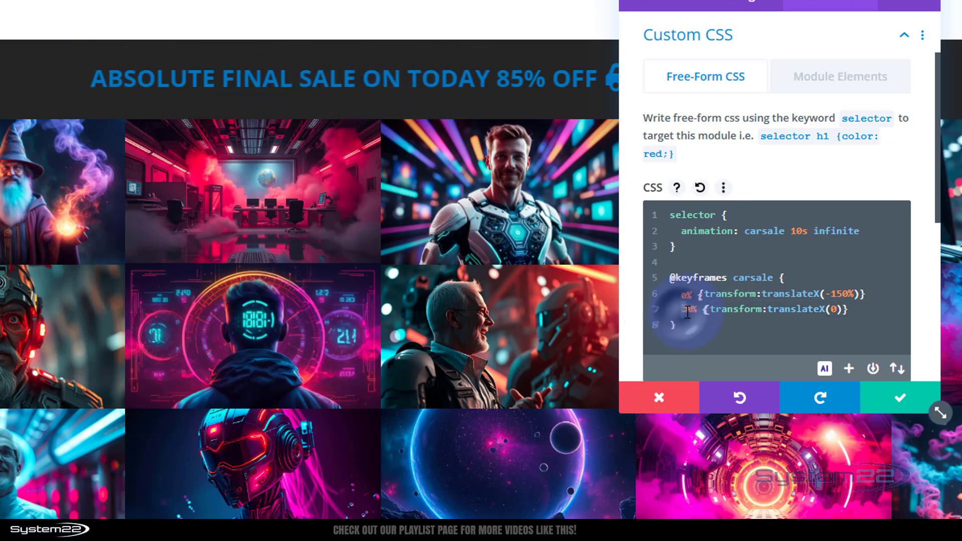
- Duplicate the 30% keyframe line below itself and change the copy's percentage to 60%
{"action": "left_click_drag", "start_coordinate": [680, 309], "coordinate": [861, 309]}
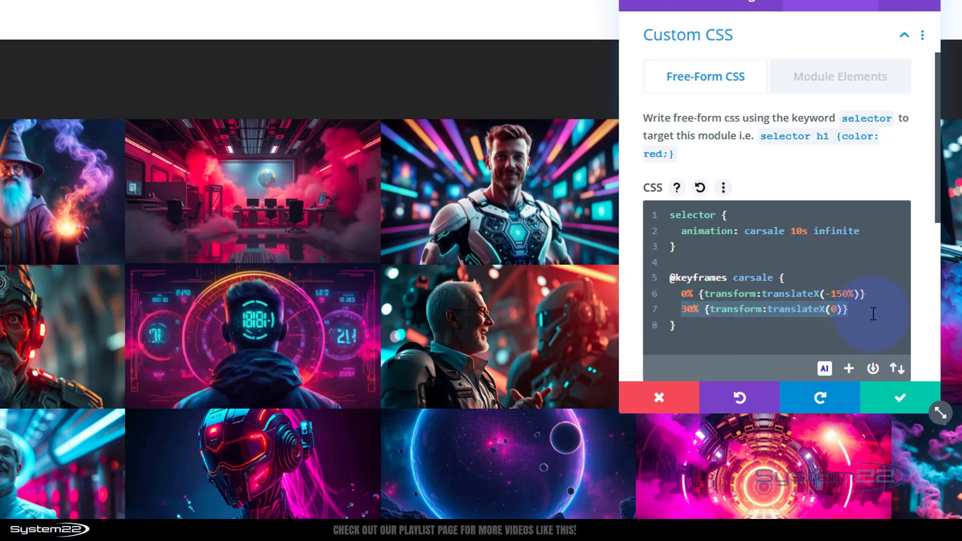
{"action": "left_click", "coordinate": [874, 314]}
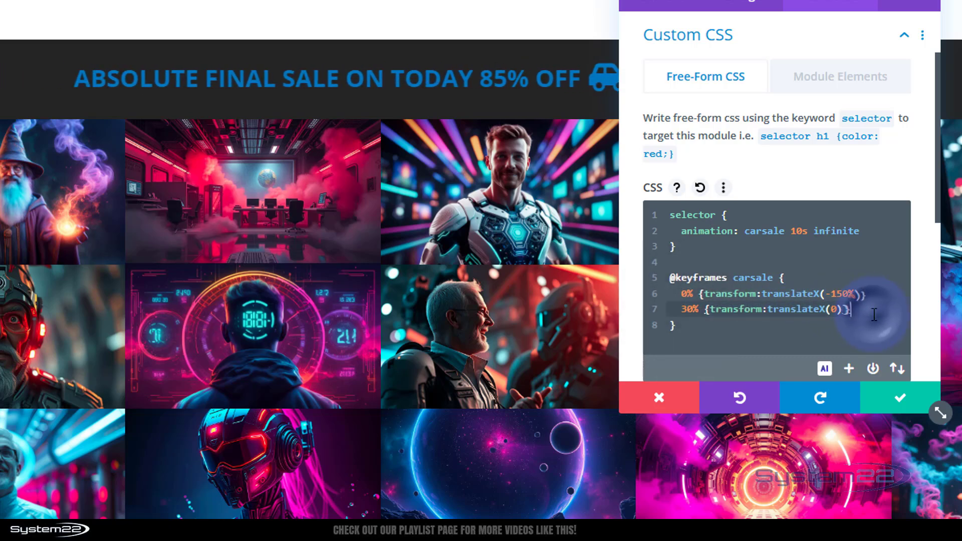
{"action": "key", "text": "Return"}
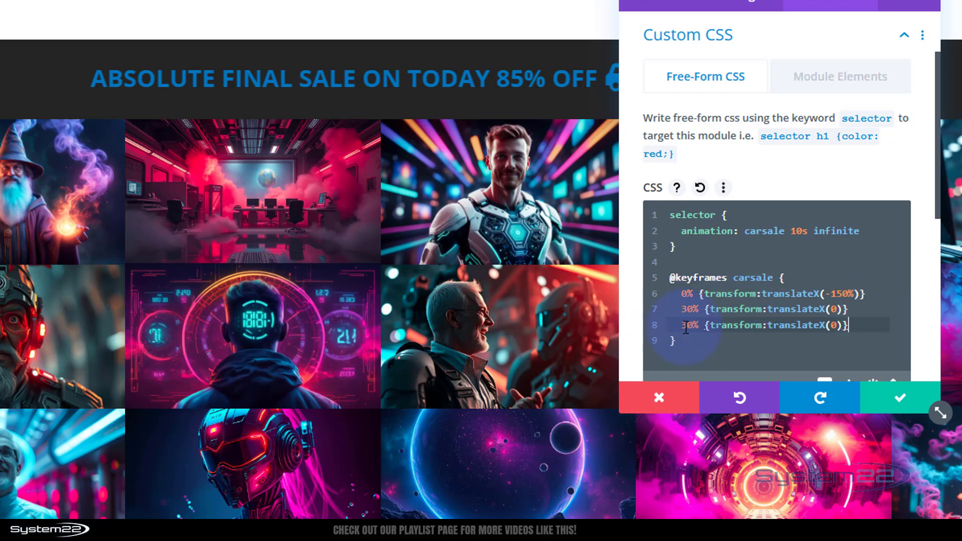
{"action": "left_click_drag", "start_coordinate": [688, 327], "coordinate": [683, 331]}
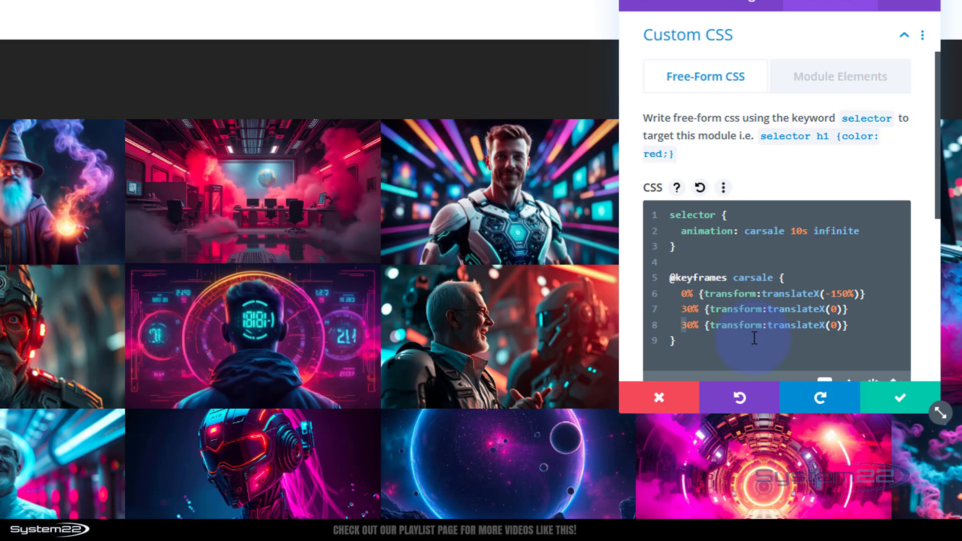
{"action": "type", "text": "6"}
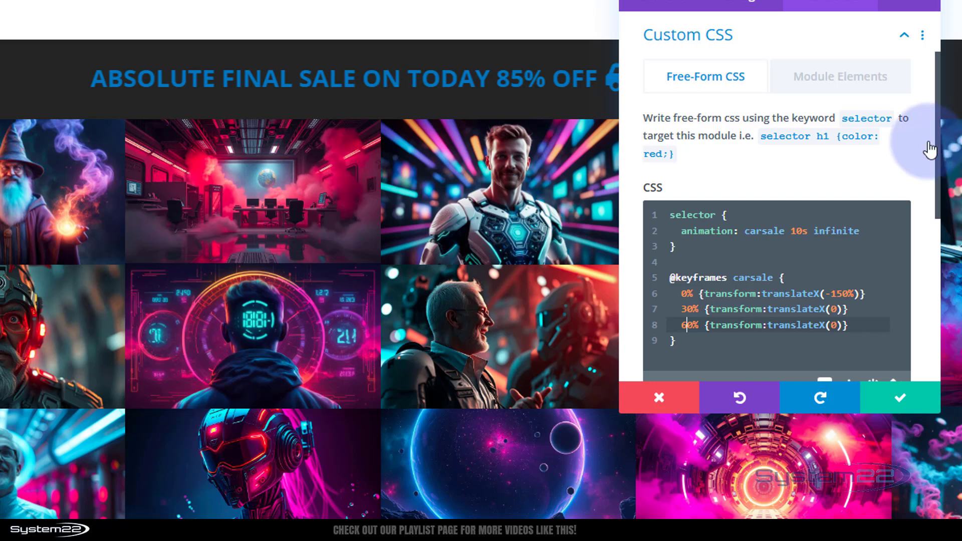
- Copy the 0% keyframe line below the 60% one and edit it to "100% {transform:translateX(150%)}"
{"action": "left_click_drag", "start_coordinate": [684, 299], "coordinate": [838, 292]}
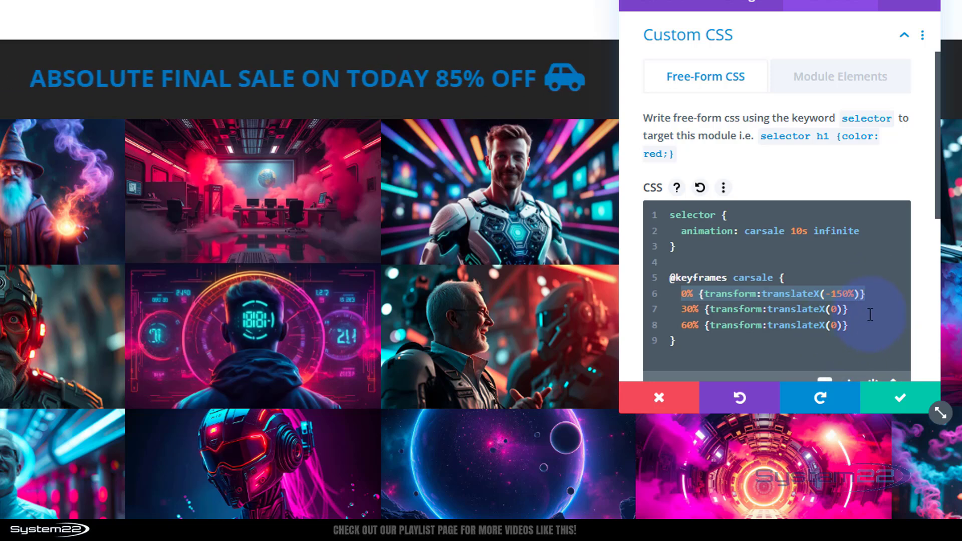
{"action": "left_click", "coordinate": [859, 323]}
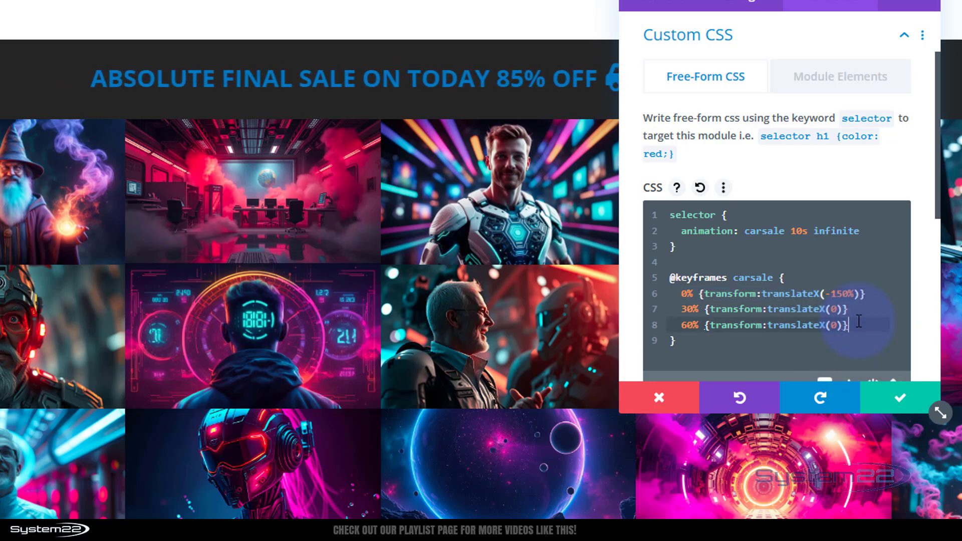
{"action": "key", "text": "Return"}
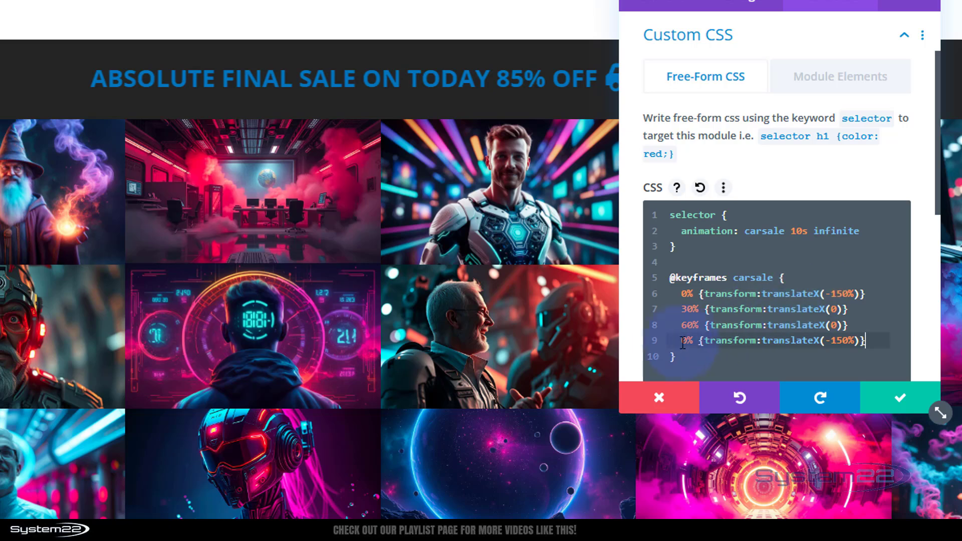
{"action": "left_click", "coordinate": [683, 342]}
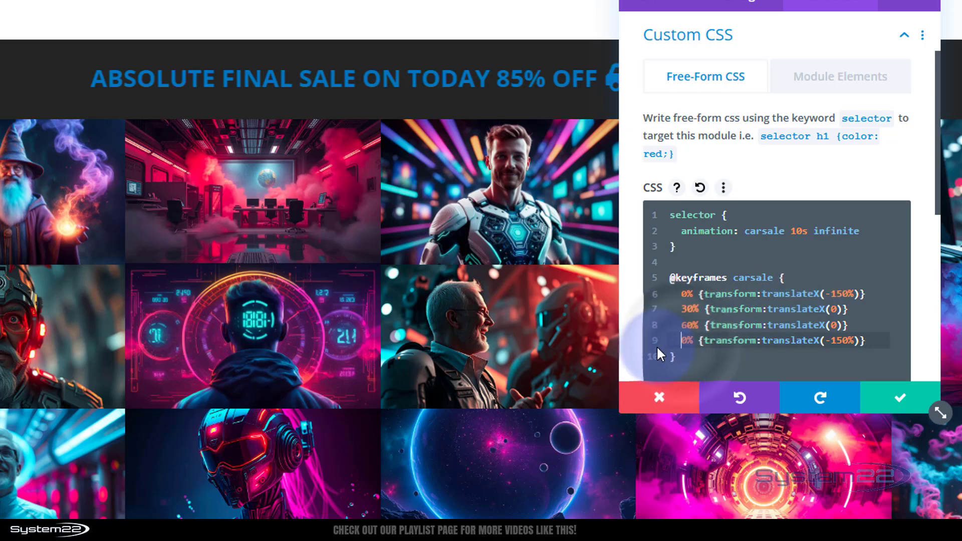
{"action": "type", "text": "10"}
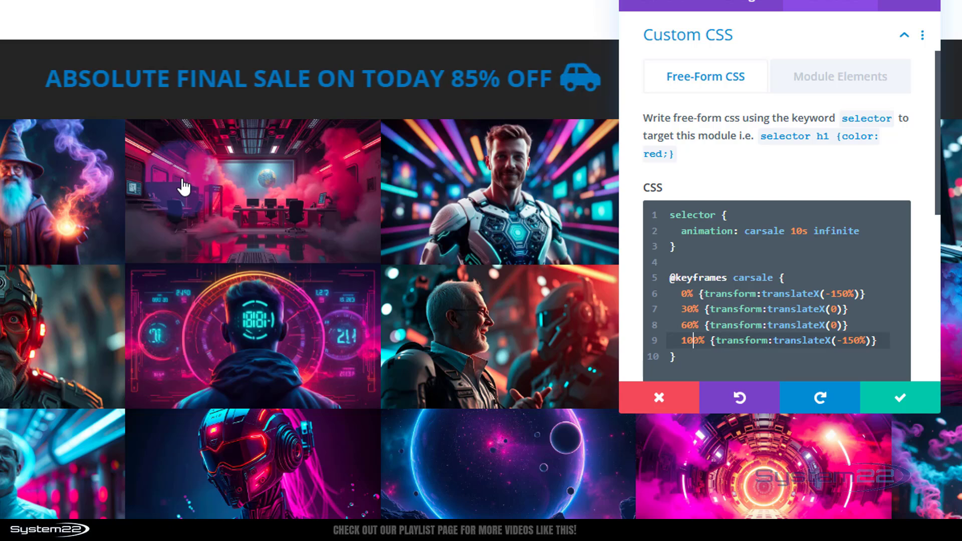
{"action": "left_click", "coordinate": [844, 342]}
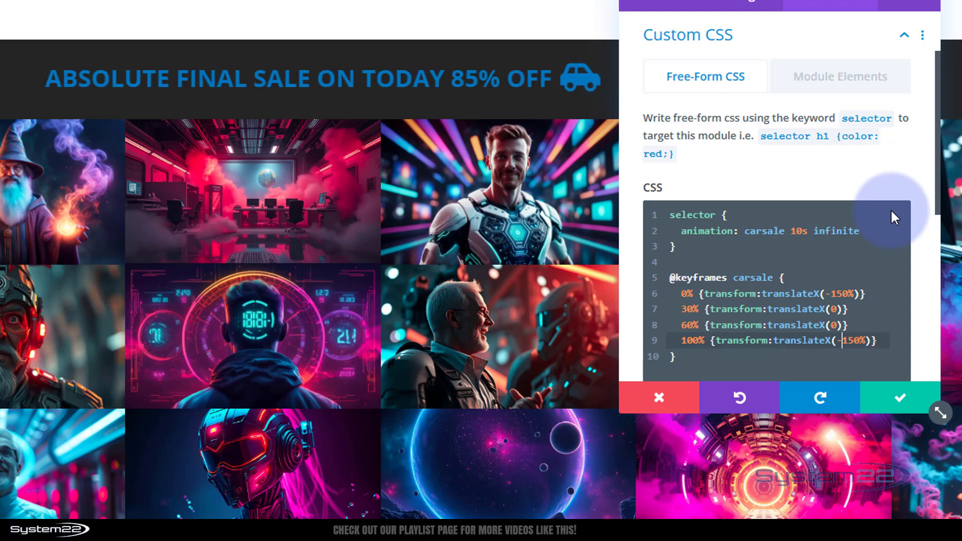
{"action": "key", "text": "BackSpace"}
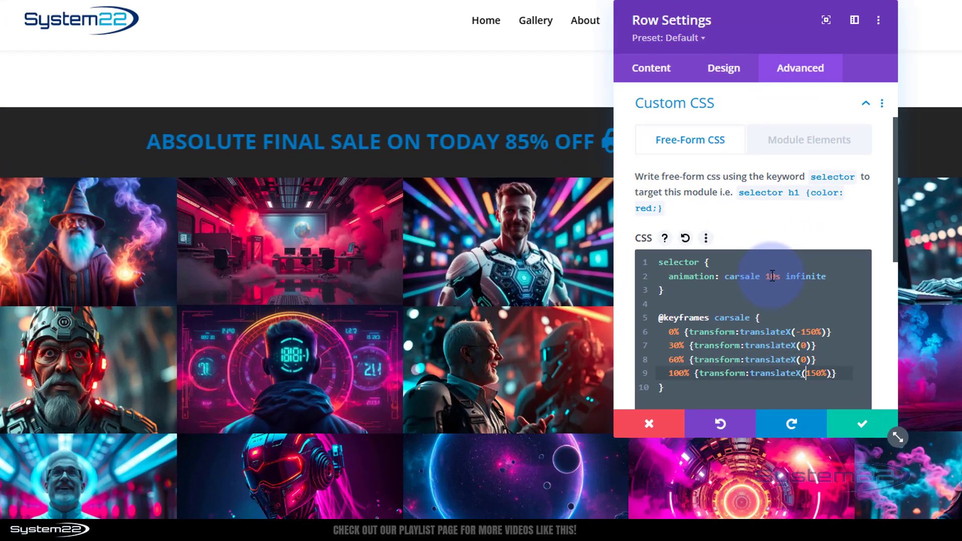
- Set the carsale animation duration in the selector rule to 12s
{"action": "left_click", "coordinate": [773, 276]}
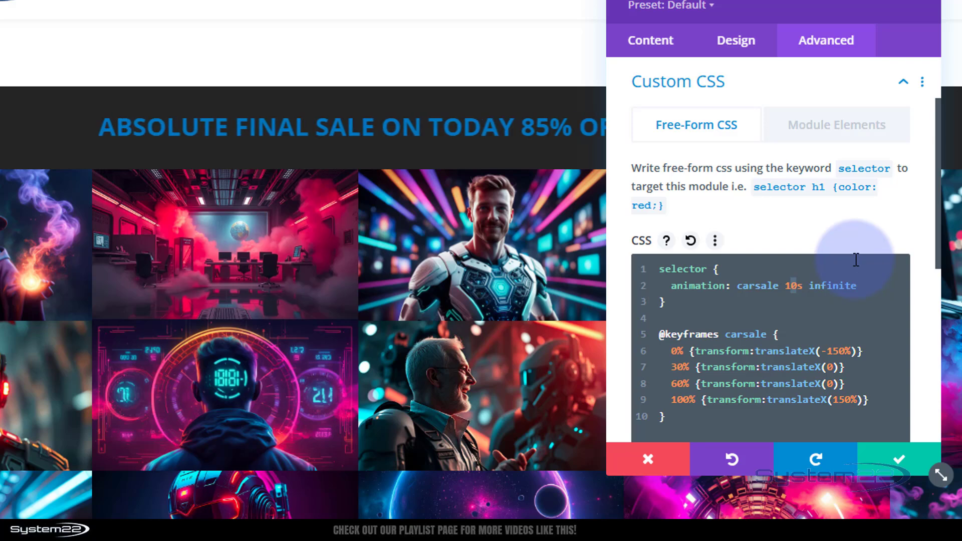
{"action": "key", "text": "Delete"}
{"action": "type", "text": "2"}
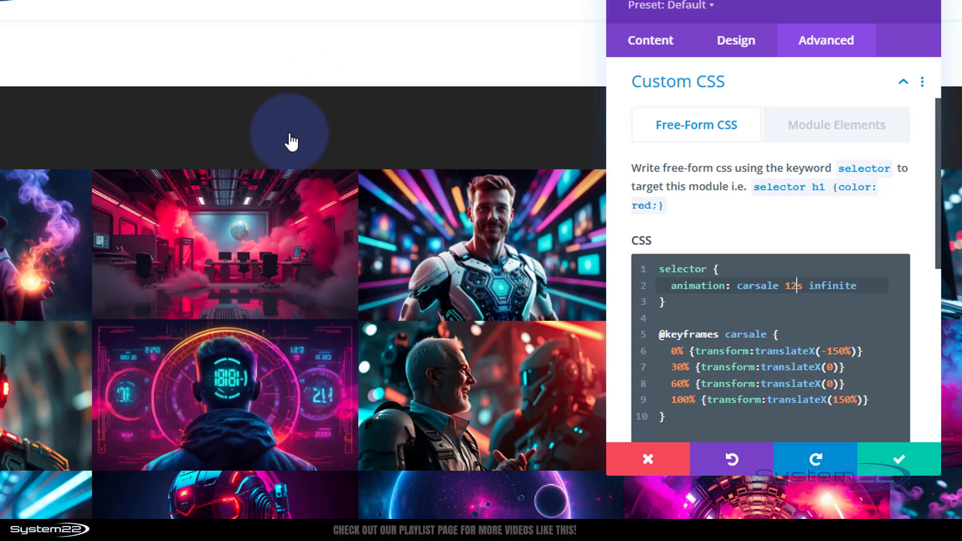
- Copy the selector rule with the carsale animation and paste it below the keyframes block, leaving a blank line between them
{"action": "left_click", "coordinate": [668, 274]}
{"action": "left_click_drag", "start_coordinate": [669, 279], "coordinate": [670, 307]}
{"action": "key", "text": "ctrl+c"}
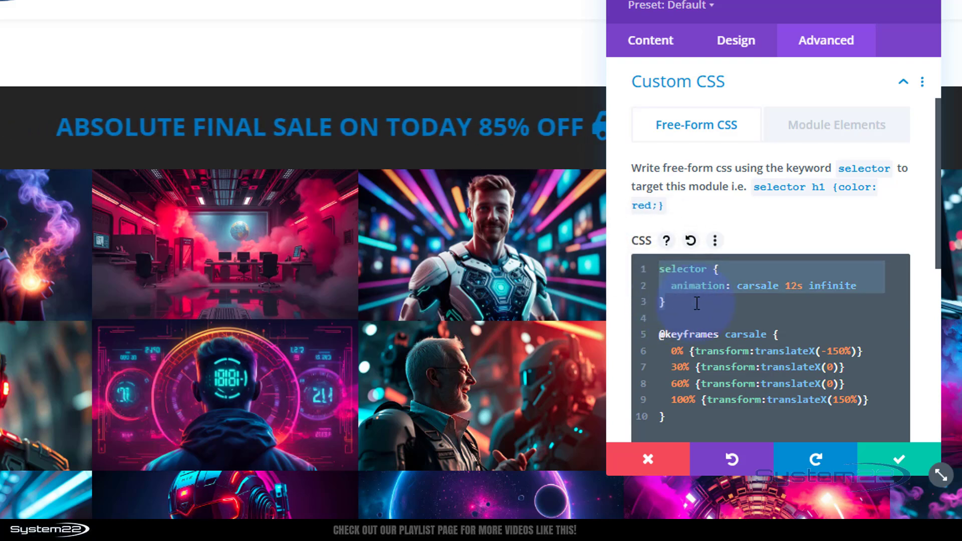
{"action": "scroll", "coordinate": [694, 319], "scroll_direction": "down", "scroll_amount": 3}
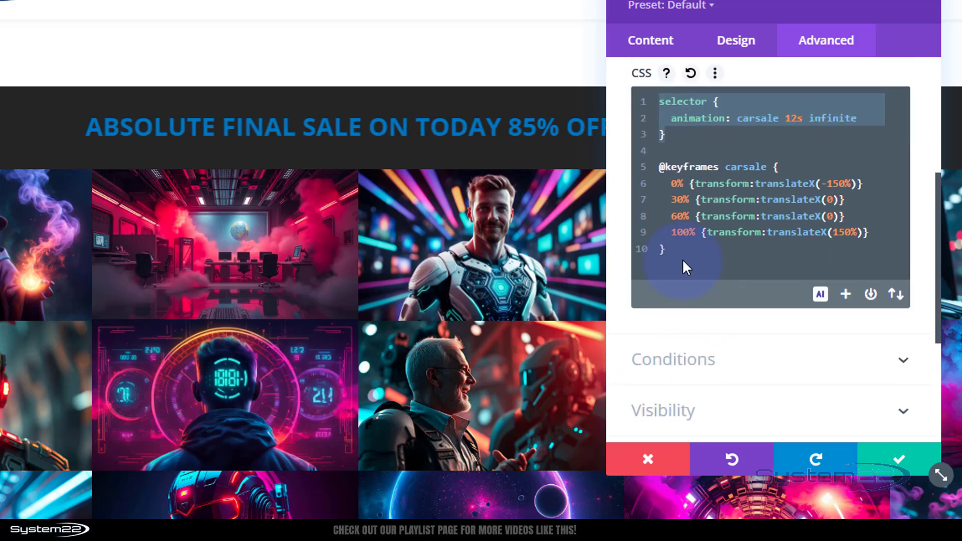
{"action": "left_click", "coordinate": [685, 260]}
{"action": "key", "text": "Return"}
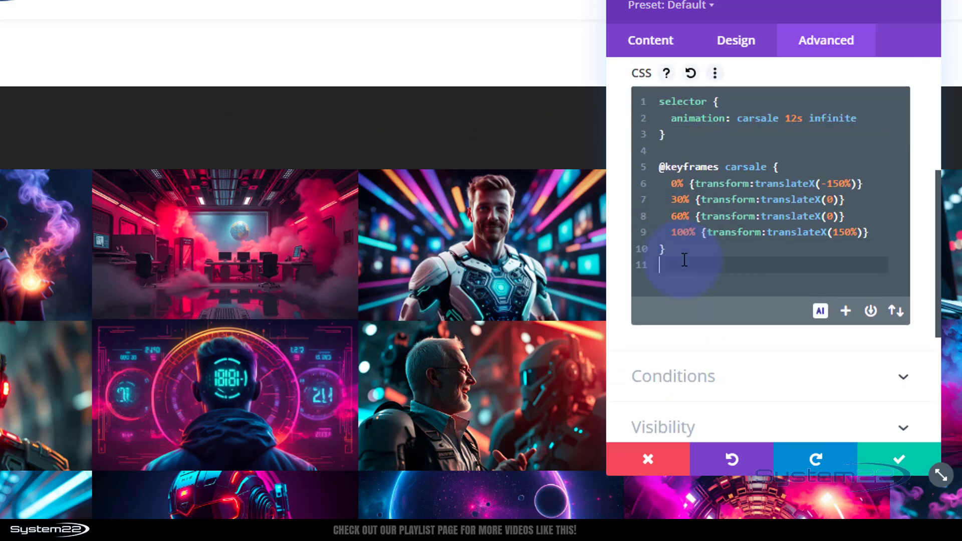
{"action": "key", "text": "Return"}
{"action": "key", "text": "ctrl+v"}
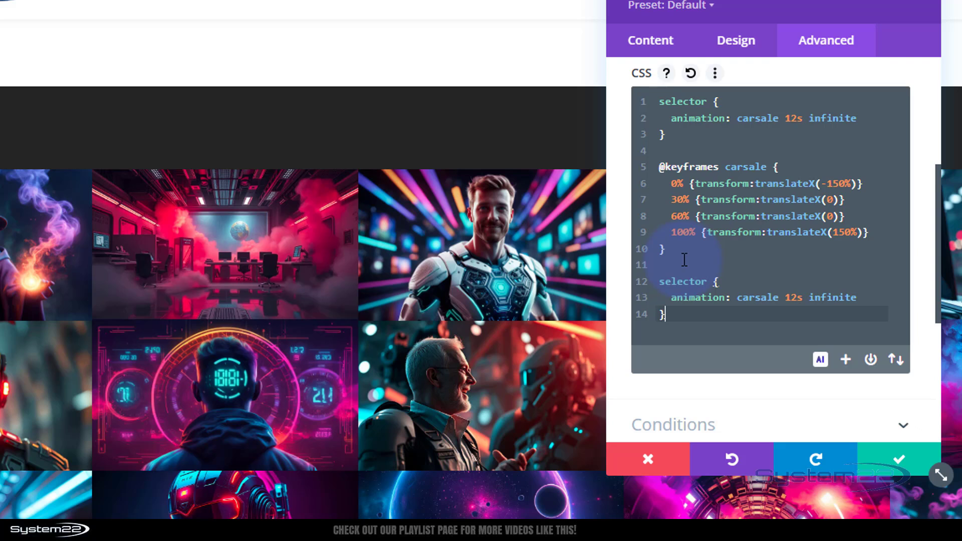
- Turn the pasted rule into "selector:hover" with "animation: none;" and save the row settings
{"action": "left_click", "coordinate": [707, 281]}
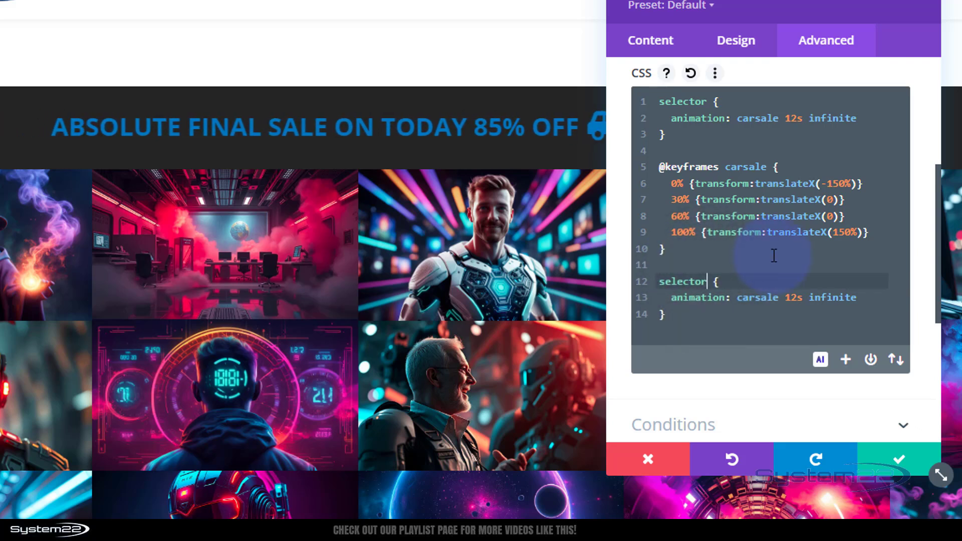
{"action": "type", "text": ":"}
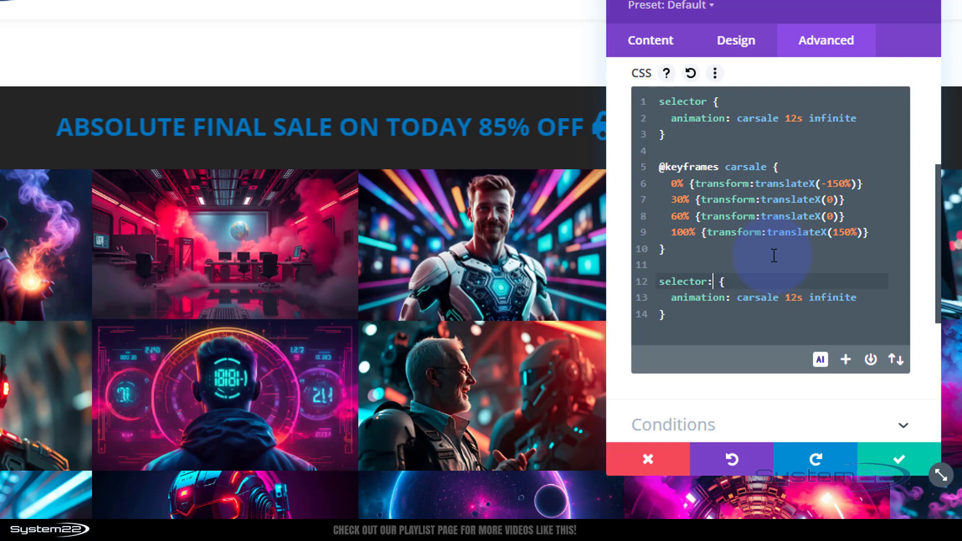
{"action": "type", "text": "hove"}
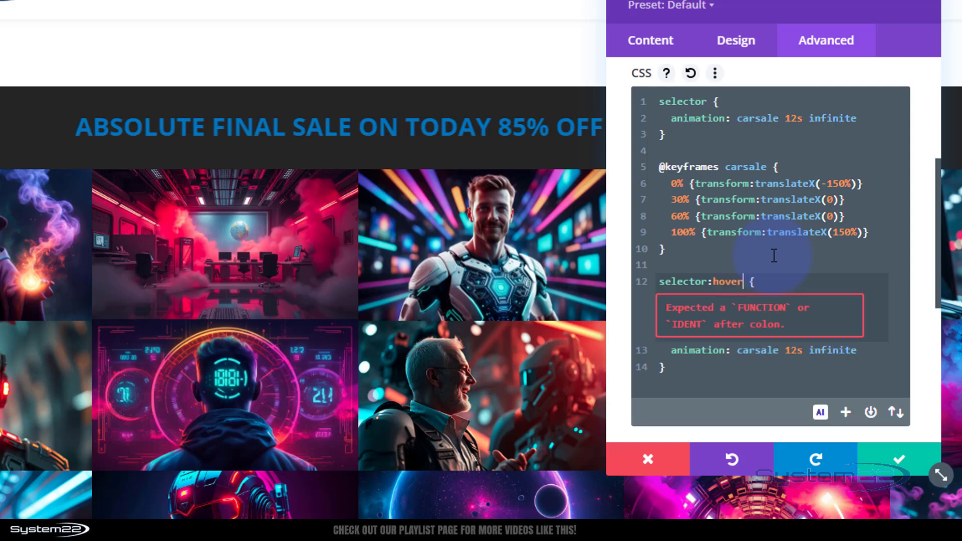
{"action": "type", "text": "r"}
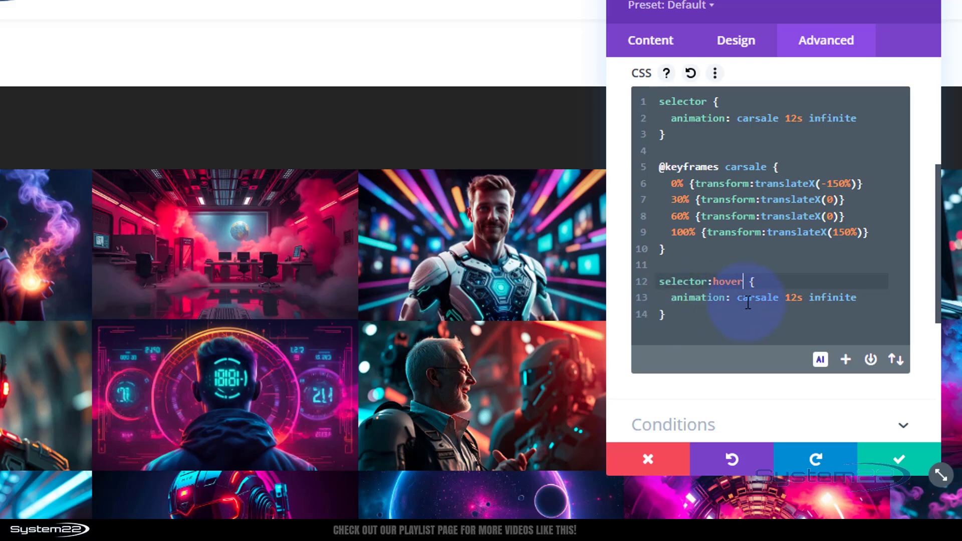
{"action": "left_click_drag", "start_coordinate": [740, 300], "coordinate": [863, 305]}
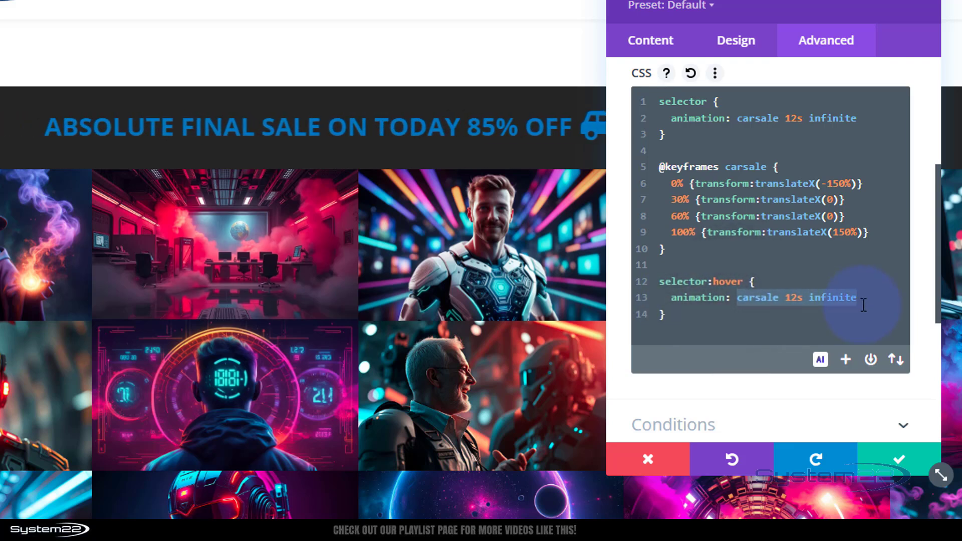
{"action": "type", "text": "none;"}
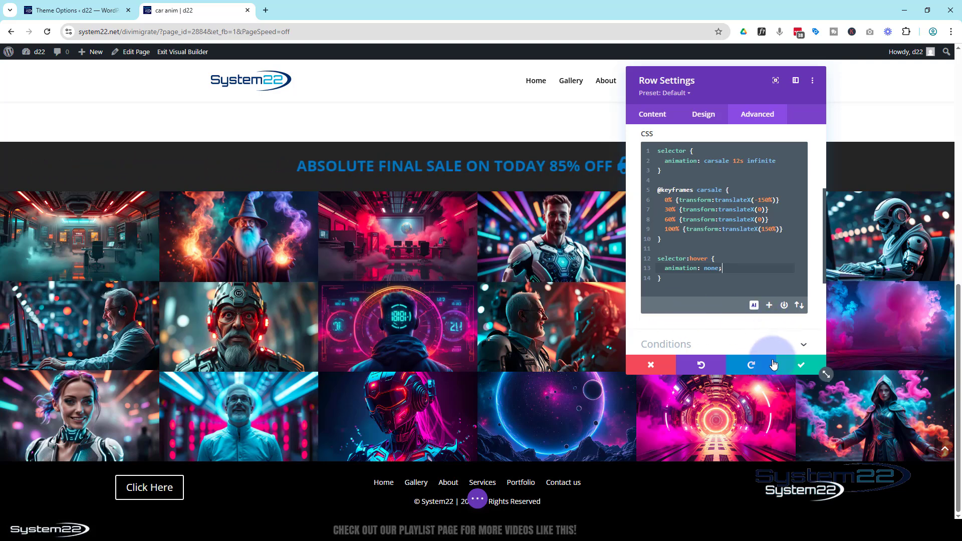
{"action": "left_click", "coordinate": [794, 367]}
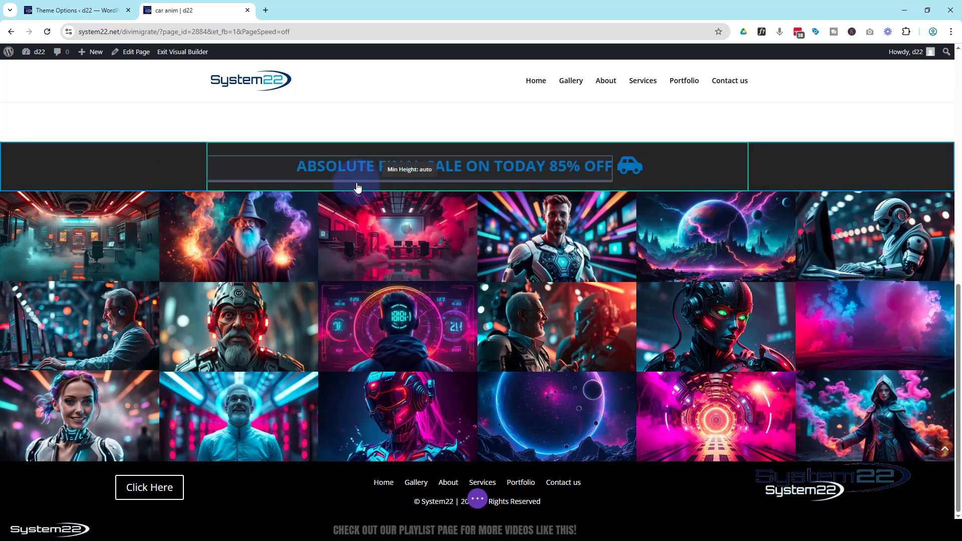
- Save the page draft from wireframe view and scroll the live page to check the sale banner
{"action": "mouse_move", "coordinate": [357, 184]}
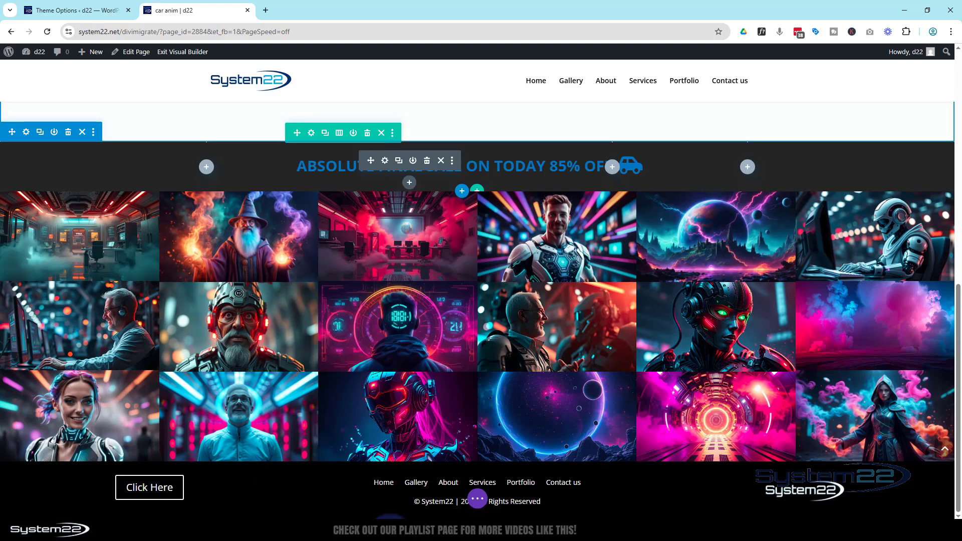
{"action": "left_click", "coordinate": [477, 502]}
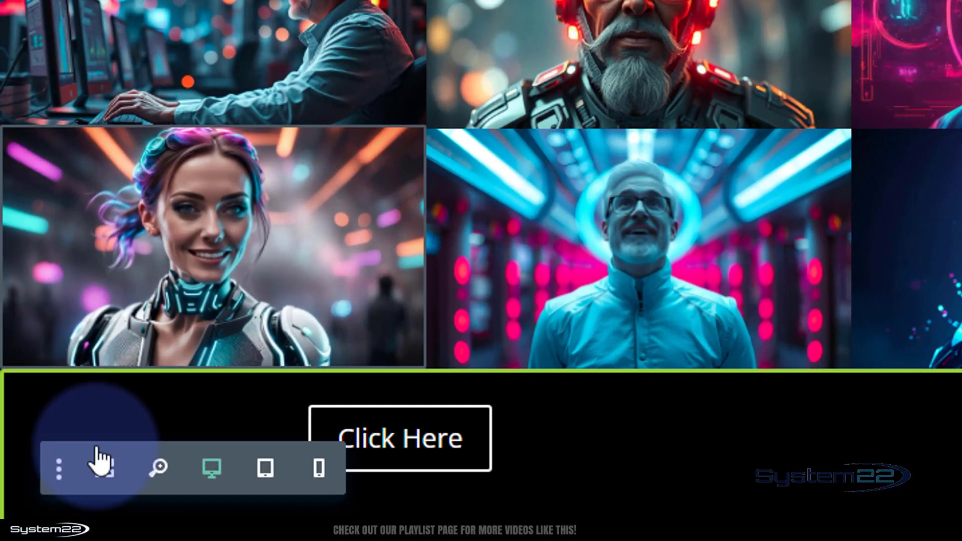
{"action": "left_click", "coordinate": [105, 471]}
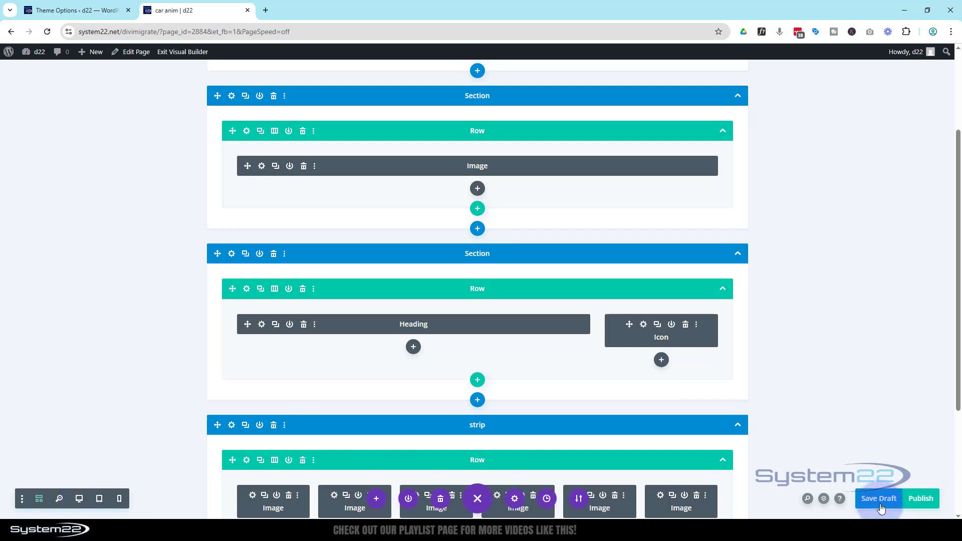
{"action": "left_click", "coordinate": [881, 506]}
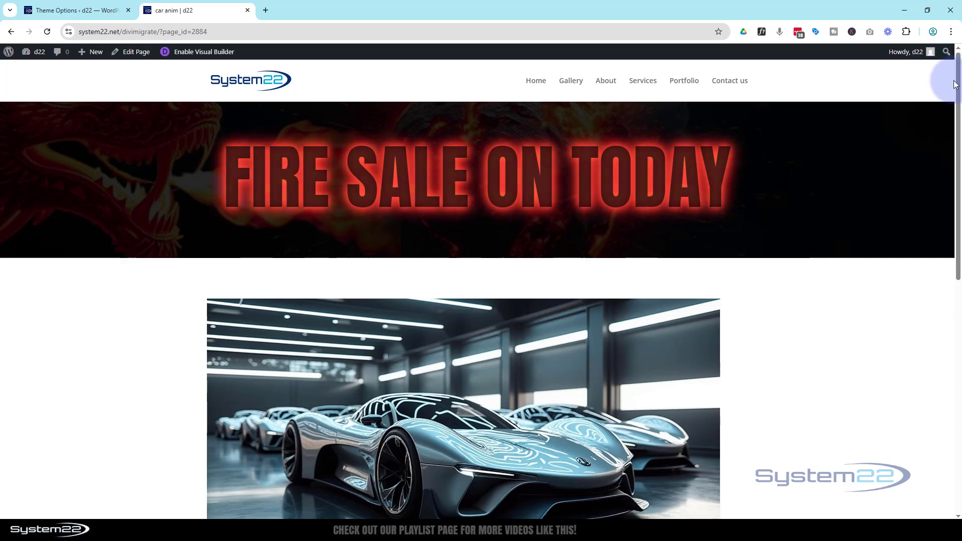
{"action": "left_click_drag", "start_coordinate": [957, 84], "coordinate": [958, 309]}
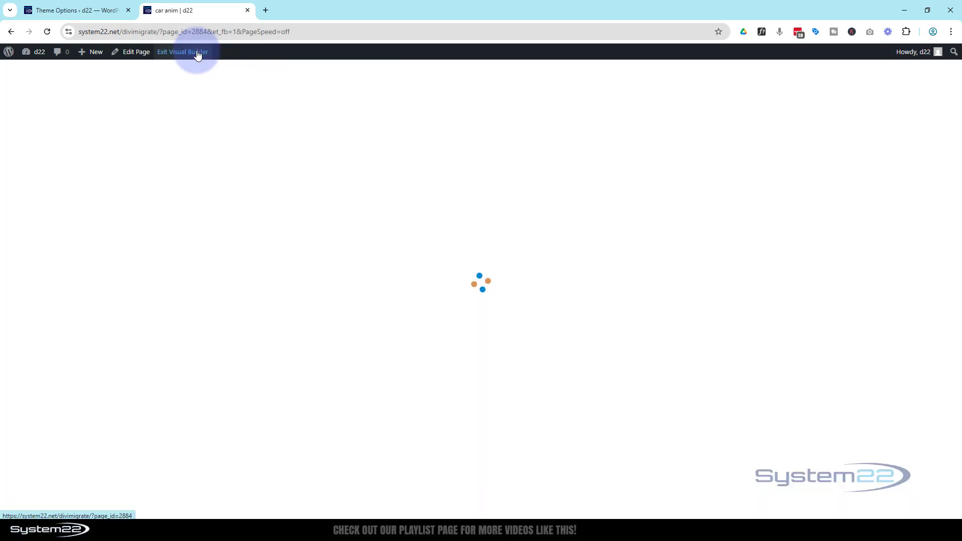
- Give the sale banner row the link URL "#", keep its link target in the same window, and save the row settings
{"action": "scroll", "coordinate": [394, 120], "scroll_direction": "down", "scroll_amount": 4}
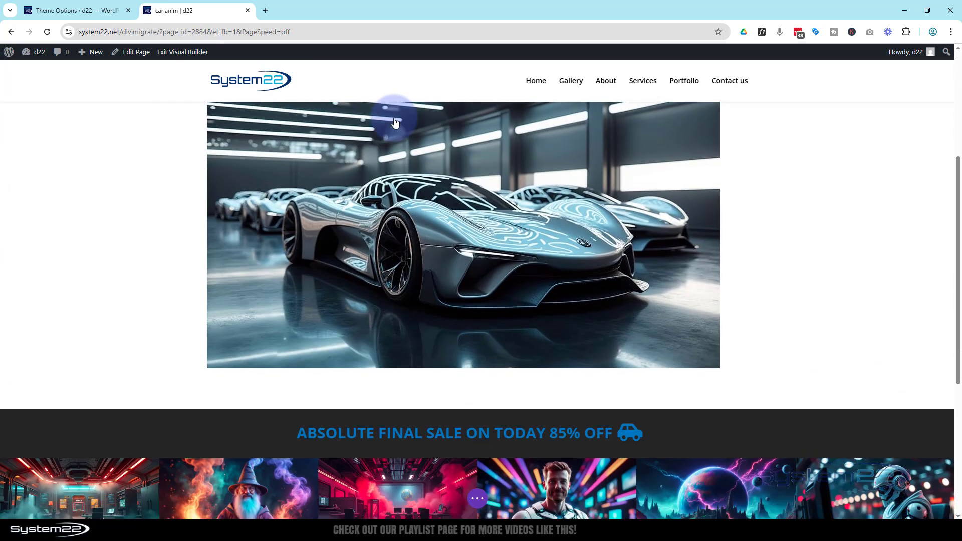
{"action": "scroll", "coordinate": [395, 122], "scroll_direction": "down", "scroll_amount": 4}
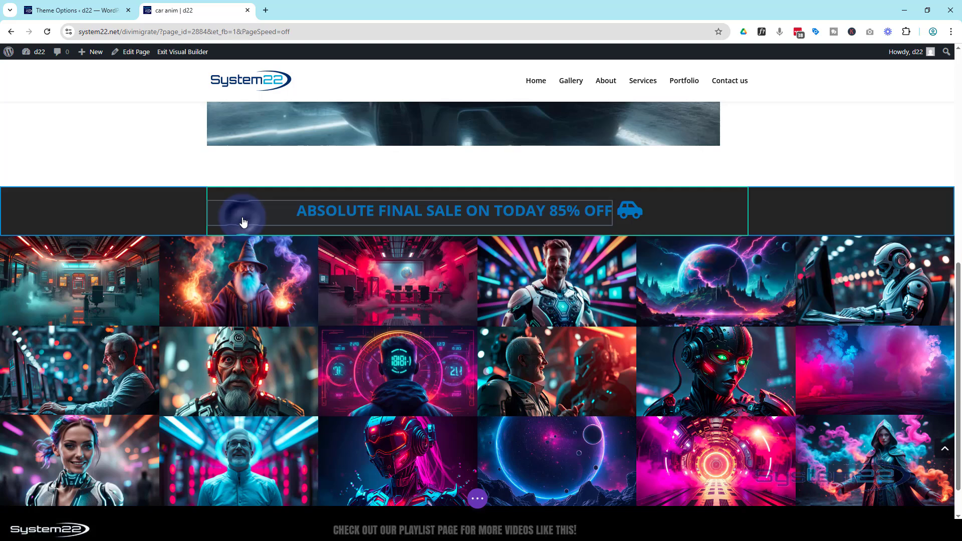
{"action": "mouse_move", "coordinate": [242, 216]}
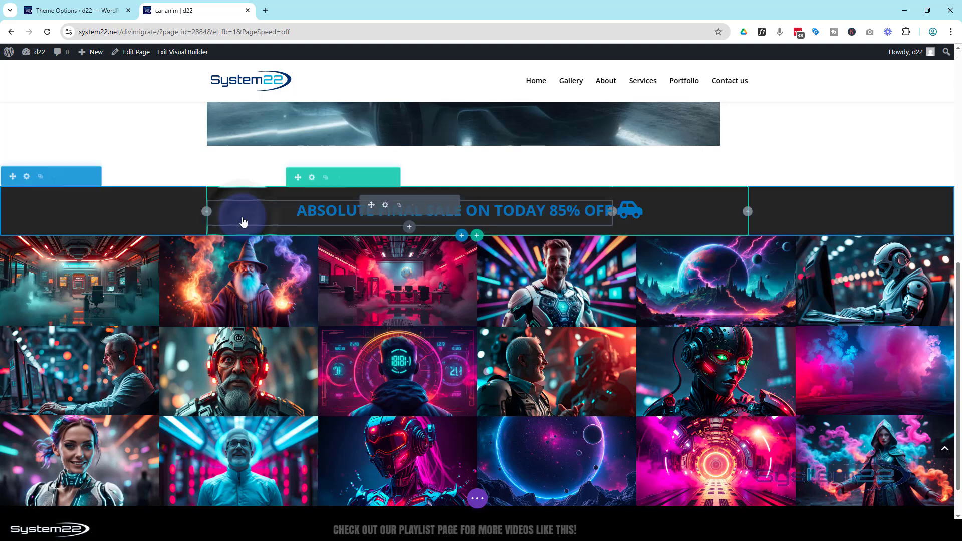
{"action": "left_click", "coordinate": [310, 179]}
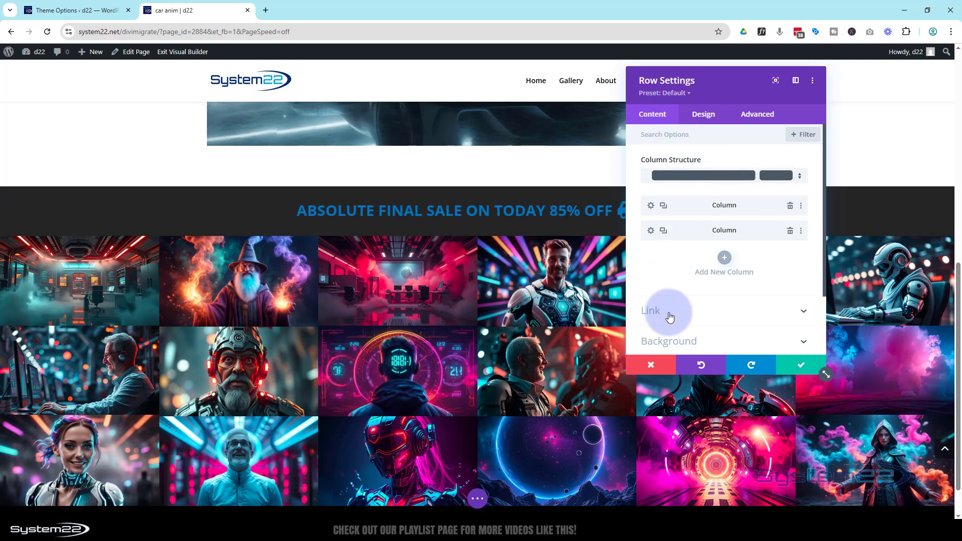
{"action": "left_click", "coordinate": [670, 317]}
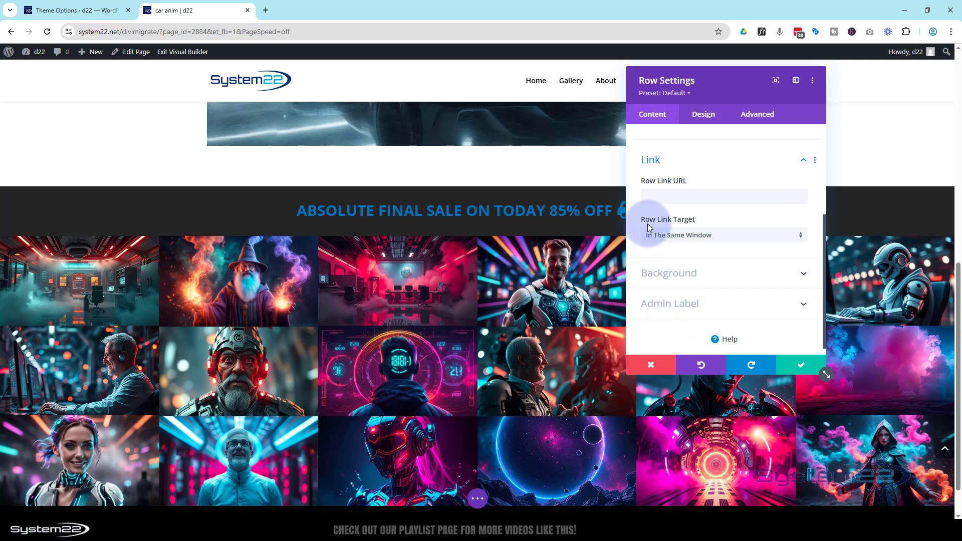
{"action": "left_click", "coordinate": [653, 200]}
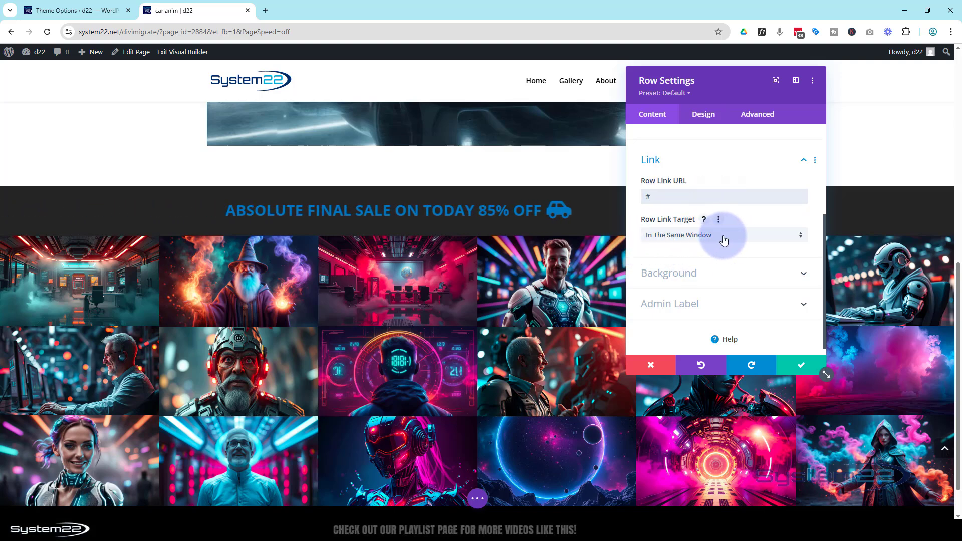
{"action": "left_click", "coordinate": [700, 239]}
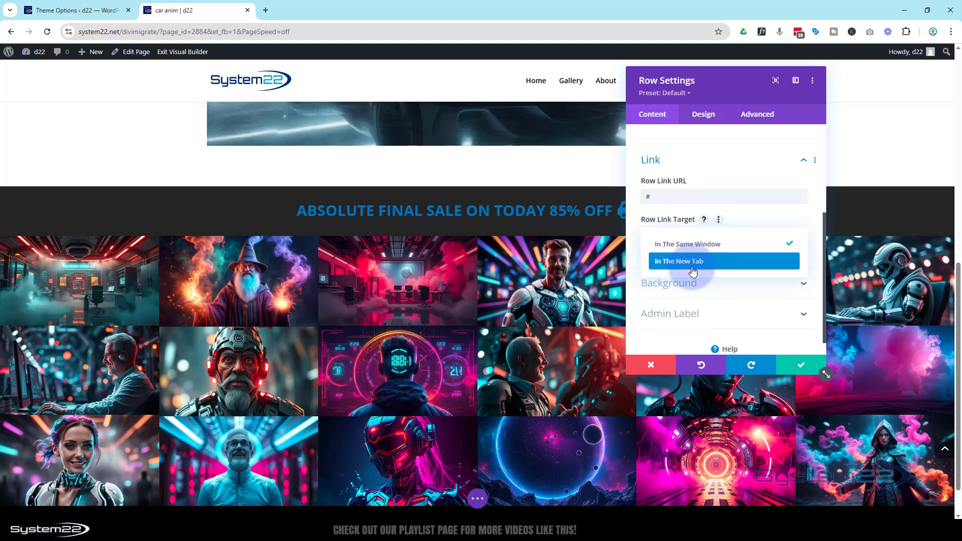
{"action": "left_click", "coordinate": [632, 238]}
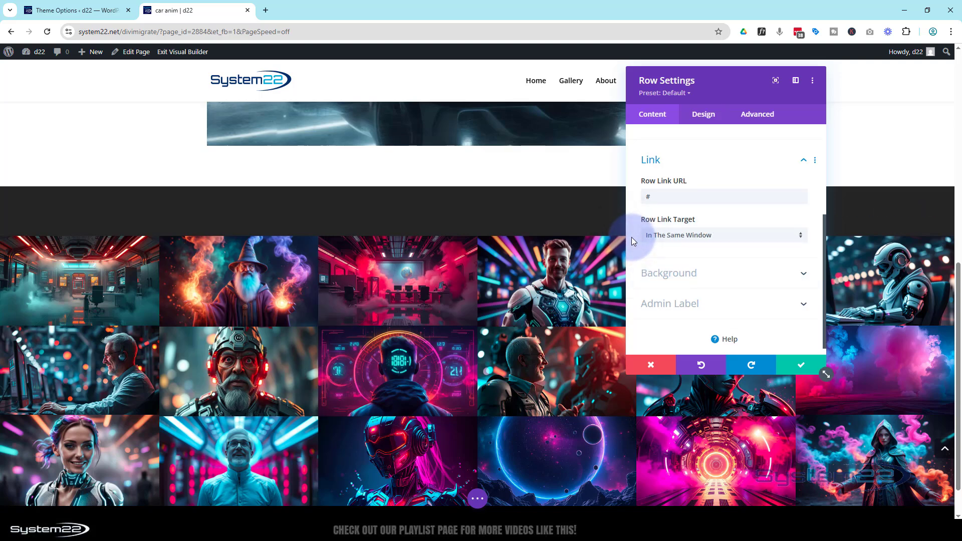
{"action": "left_click", "coordinate": [803, 369]}
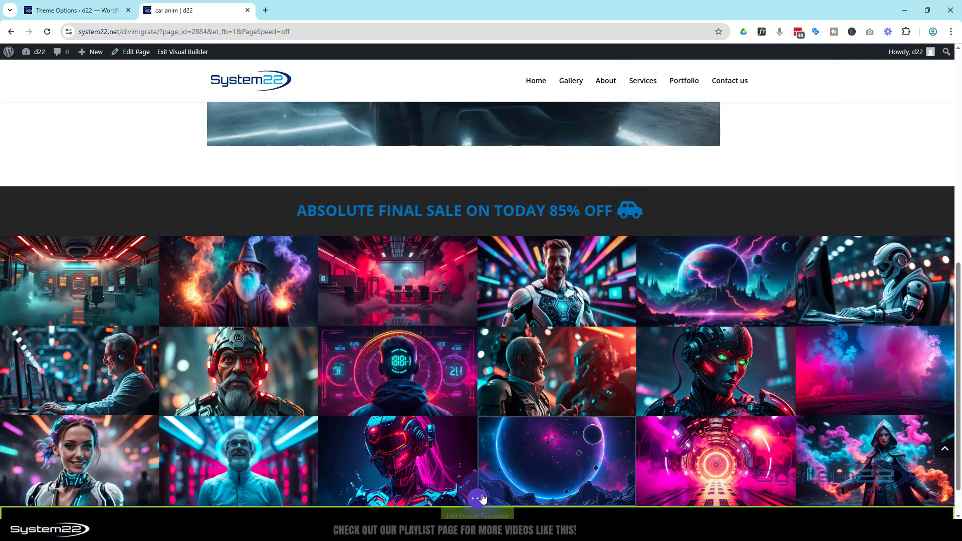
- Save the linked banner as a draft and exit the visual builder to view it on the live page
{"action": "left_click", "coordinate": [480, 498]}
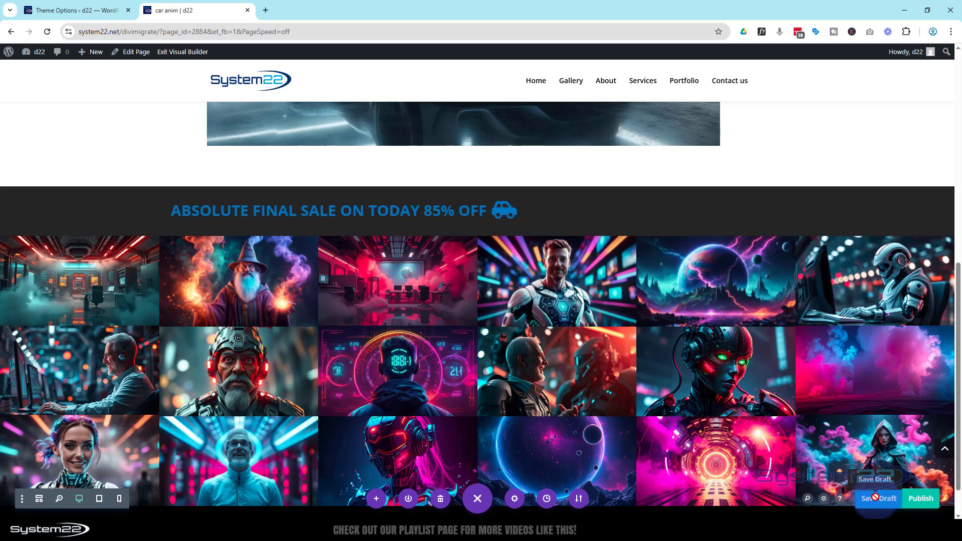
{"action": "left_click", "coordinate": [163, 53]}
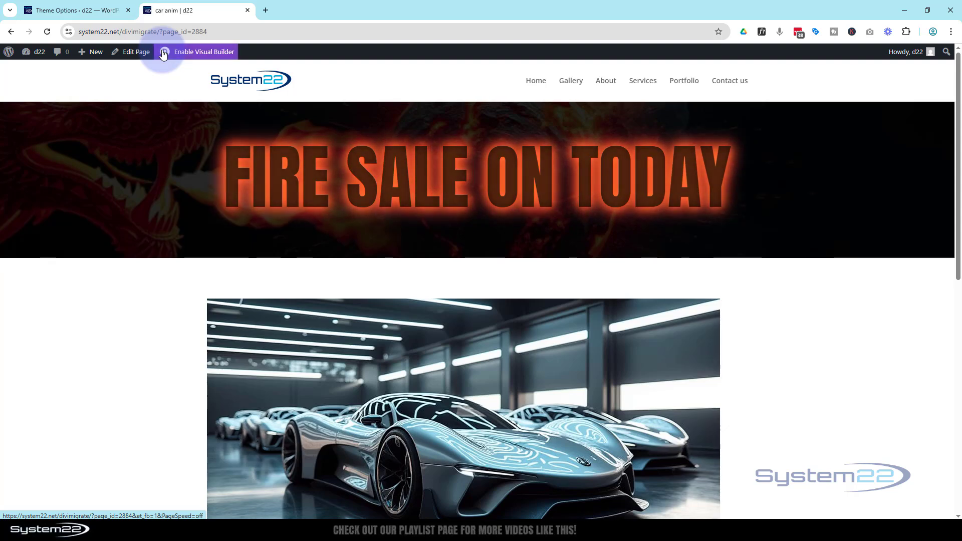
{"action": "scroll", "coordinate": [120, 235], "scroll_direction": "down", "scroll_amount": 8}
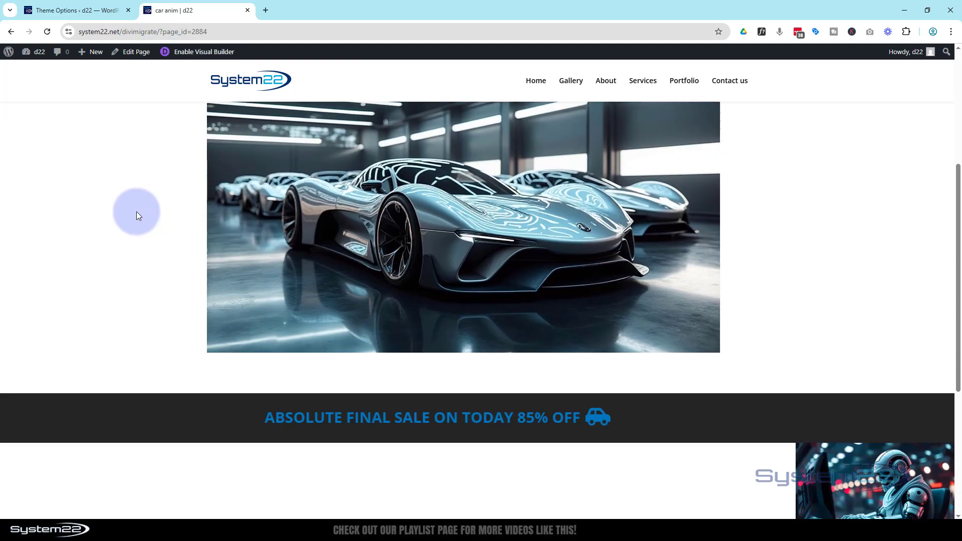
{"action": "scroll", "coordinate": [120, 173], "scroll_direction": "down", "scroll_amount": 3}
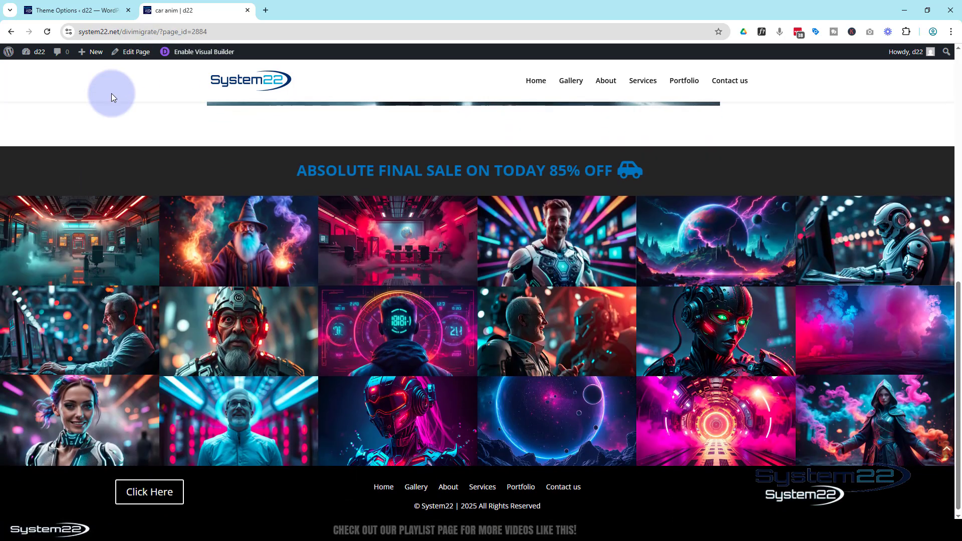